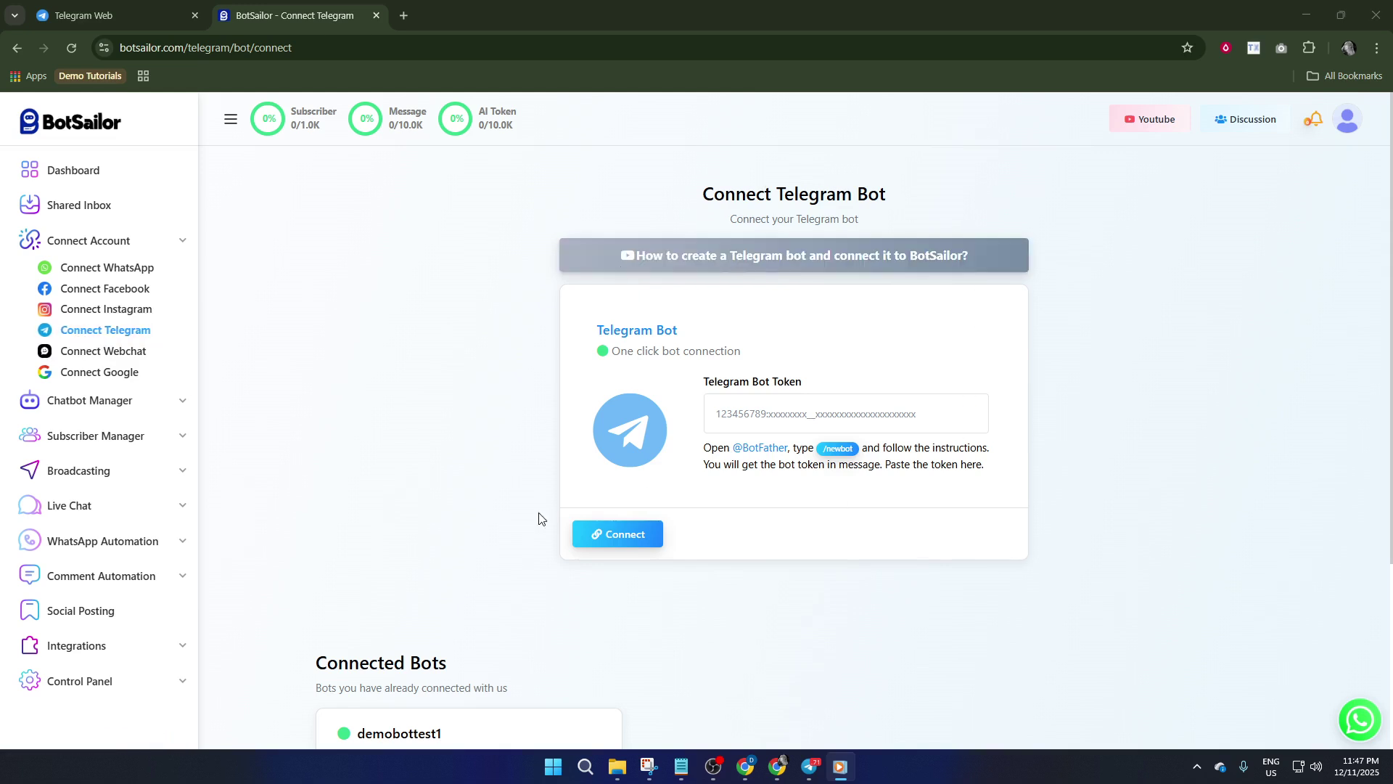
# Step: Open the Telegram broadcast campaign list and start creating a new broadcast for demobottest1bot
pyautogui.scroll(-1, 467, 623)
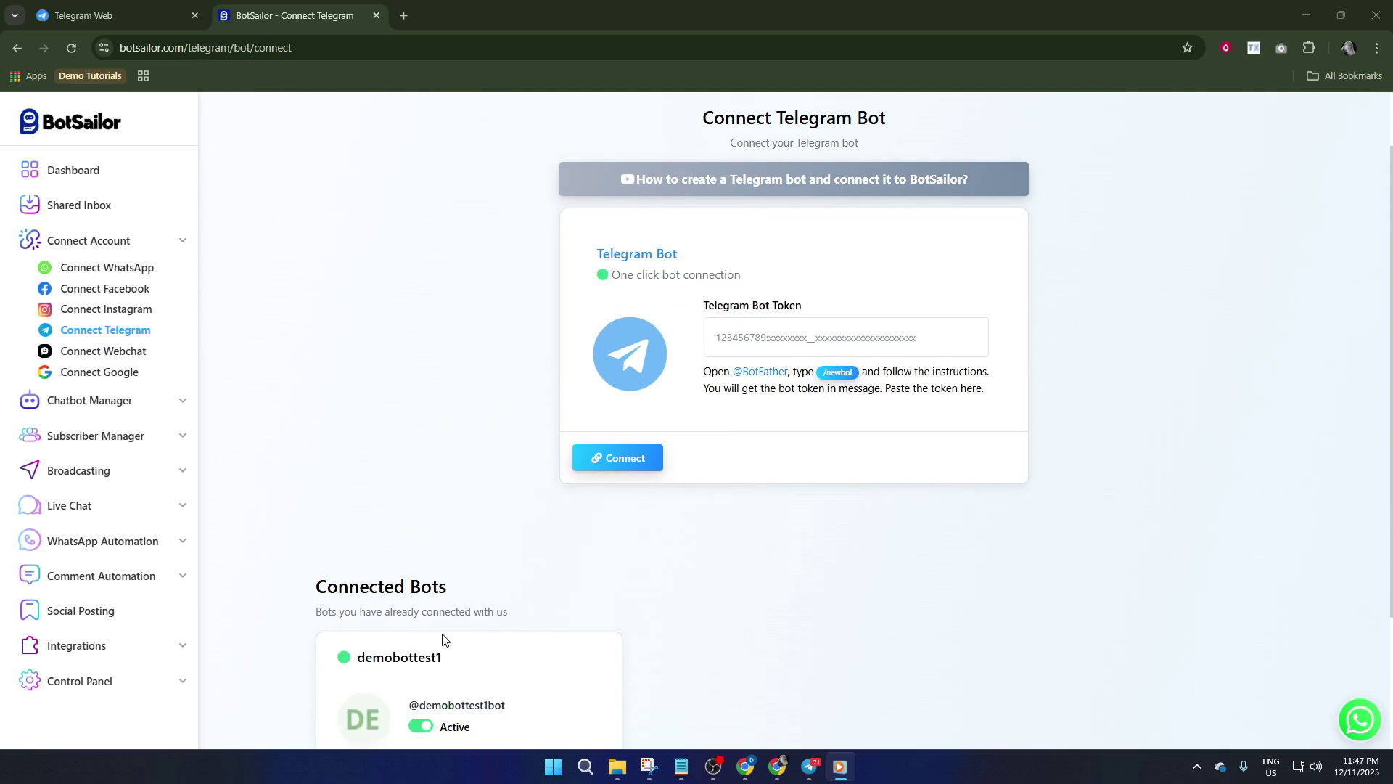
pyautogui.scroll(-2, 436, 568)
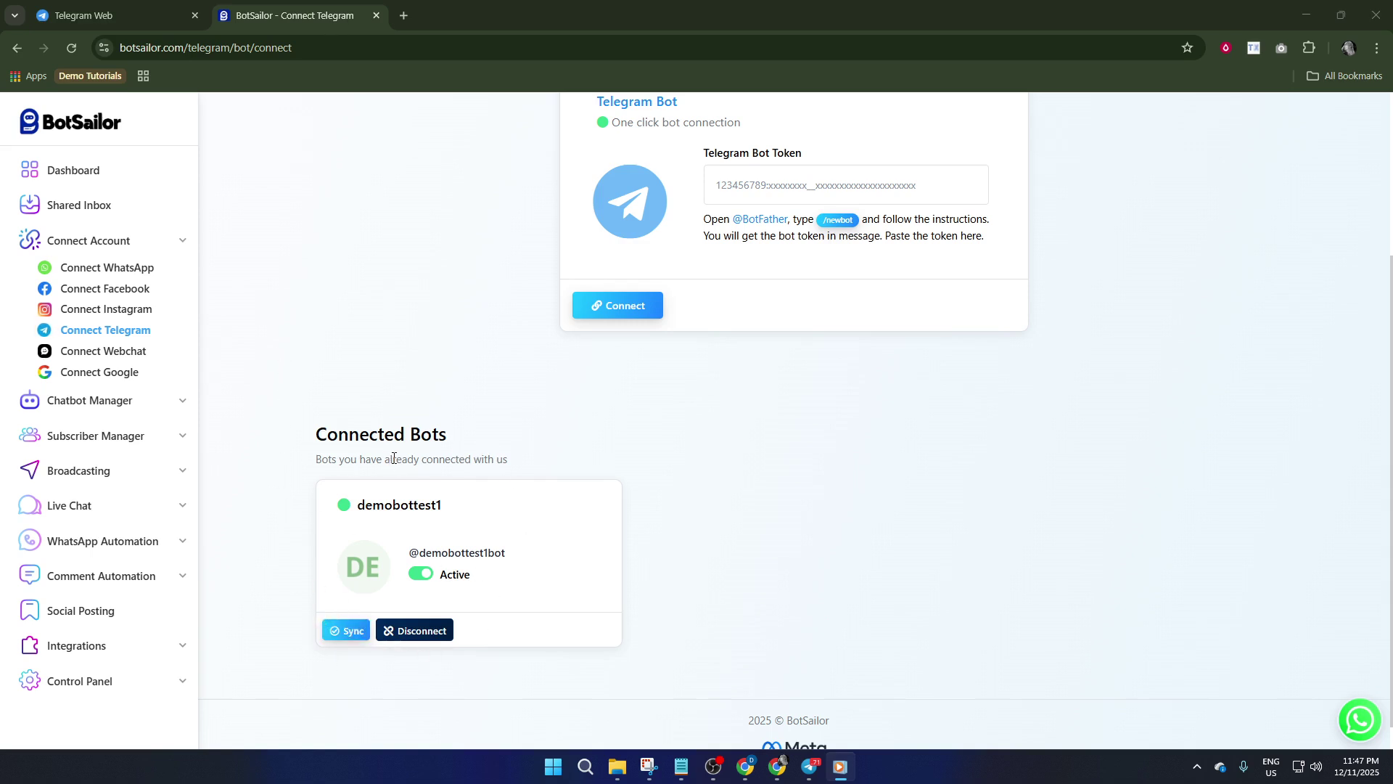
pyautogui.click(120, 479)
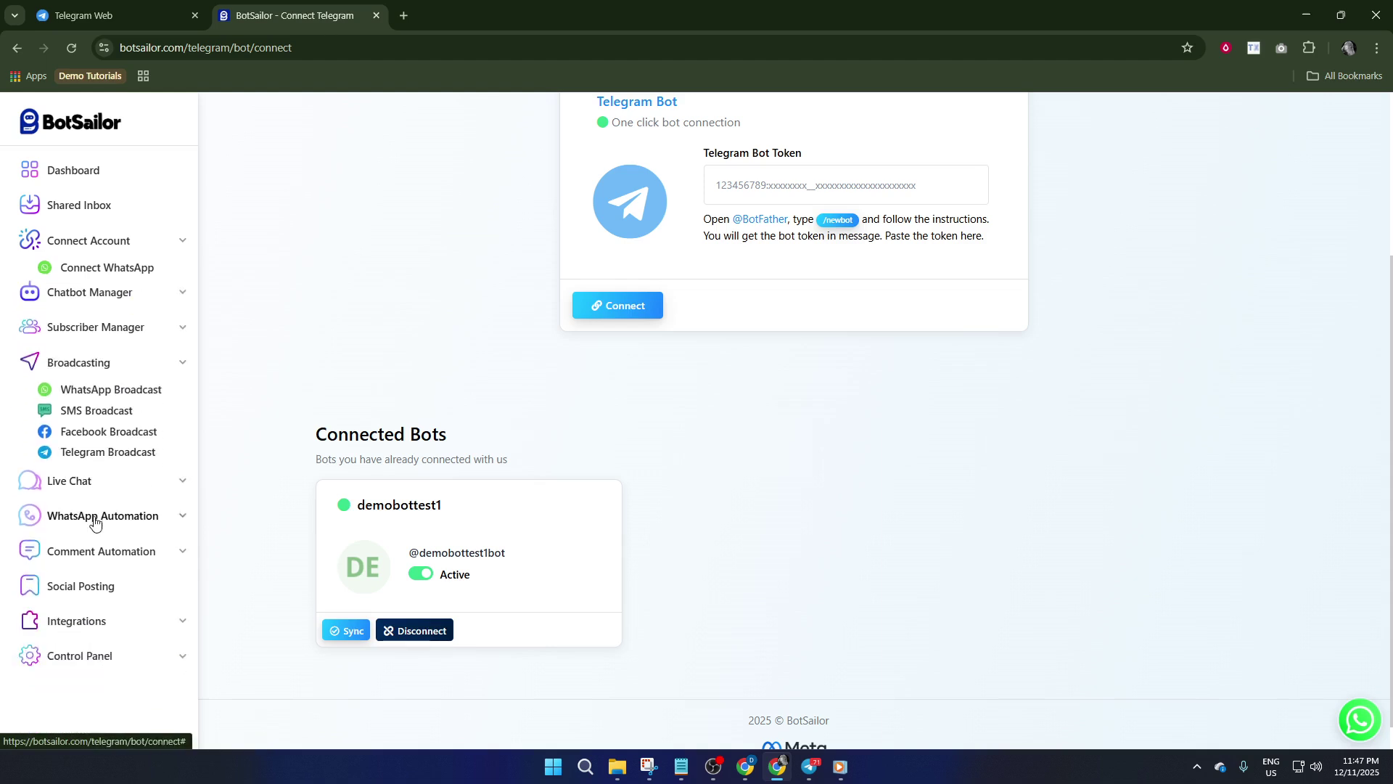
pyautogui.click(102, 437)
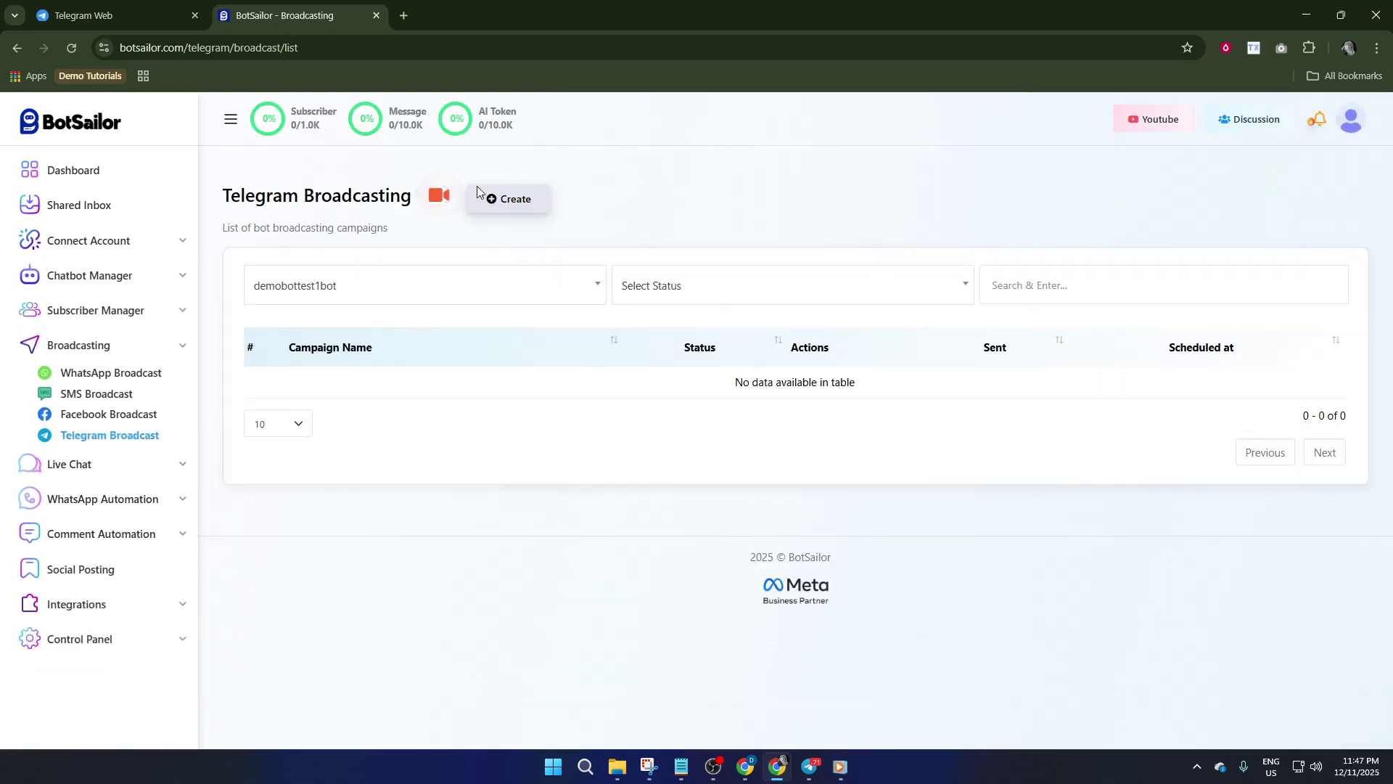
pyautogui.click(502, 201)
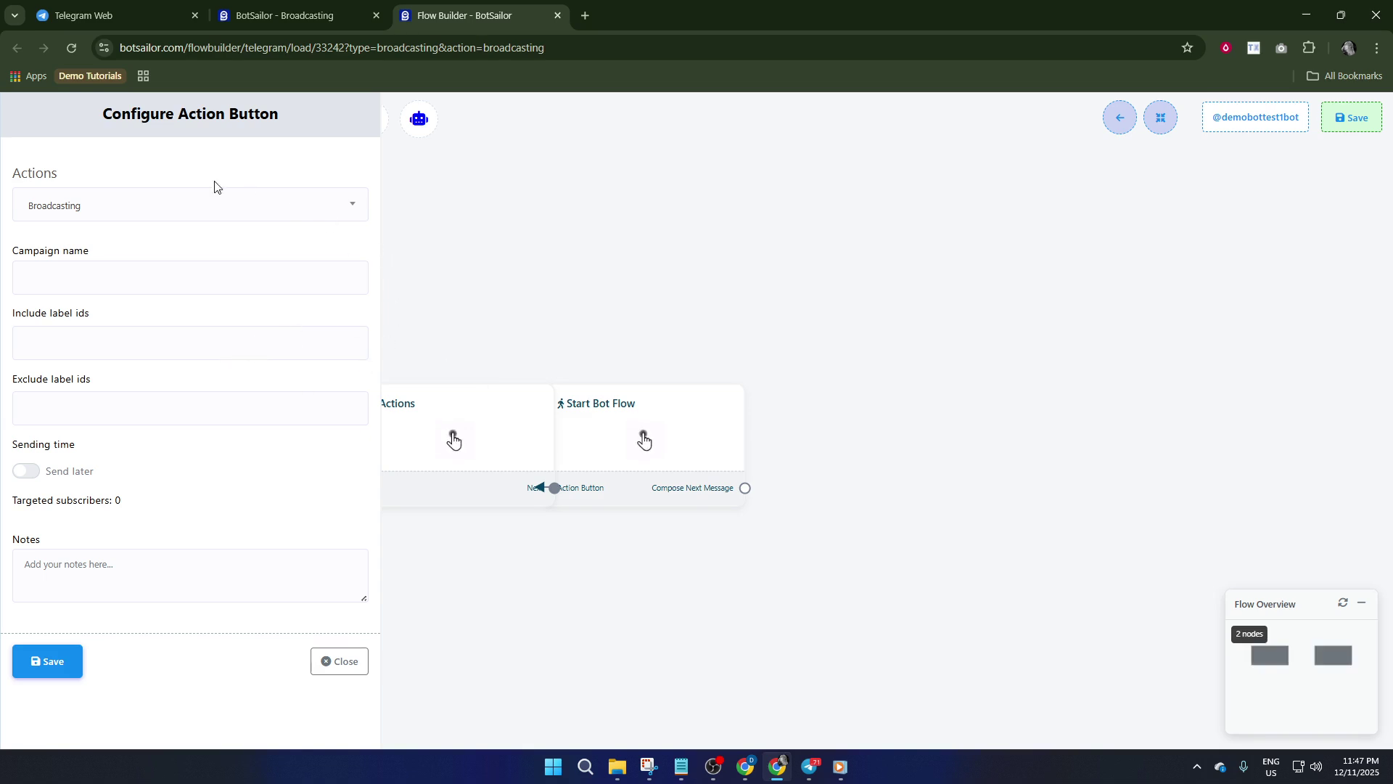
# Step: Name the campaign "Demo Broadcasting" in the broadcasting action's settings
pyautogui.click(119, 210)
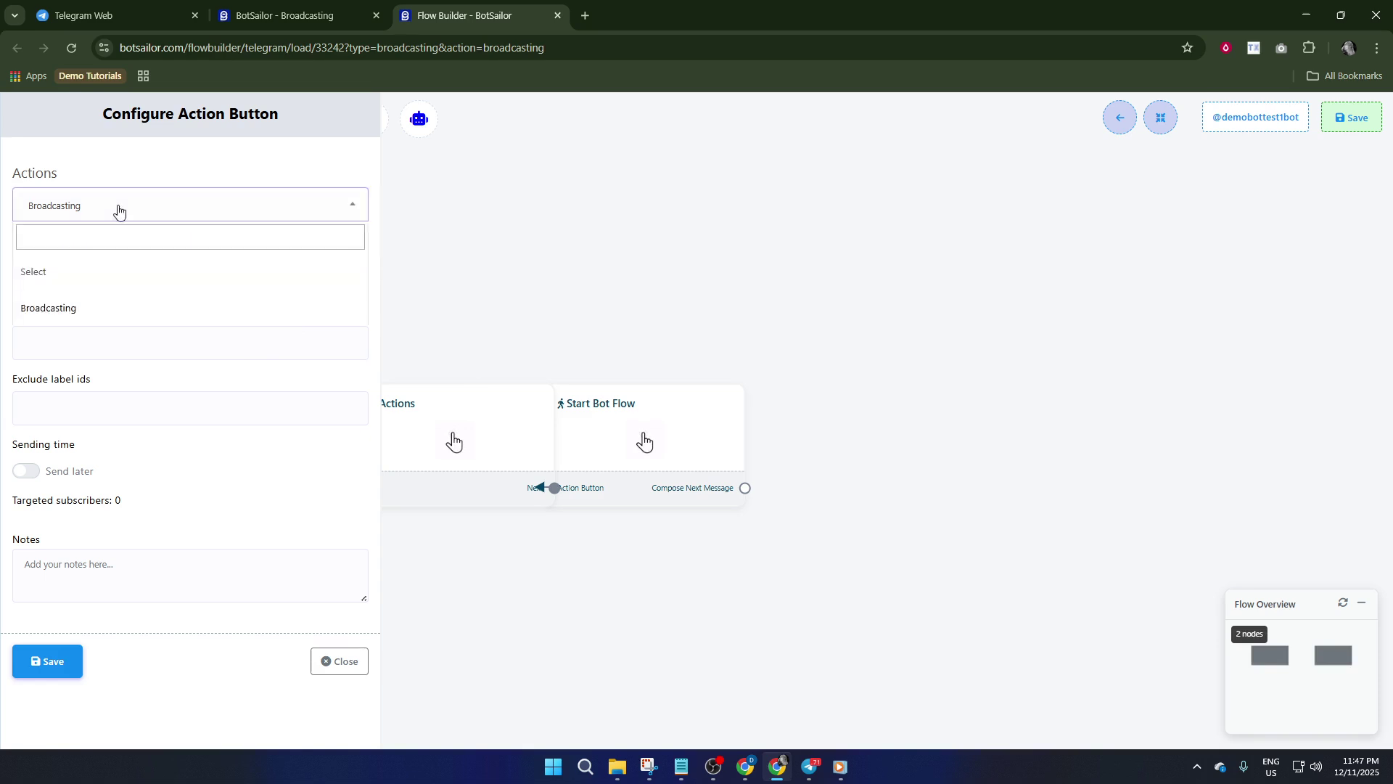
pyautogui.click(102, 210)
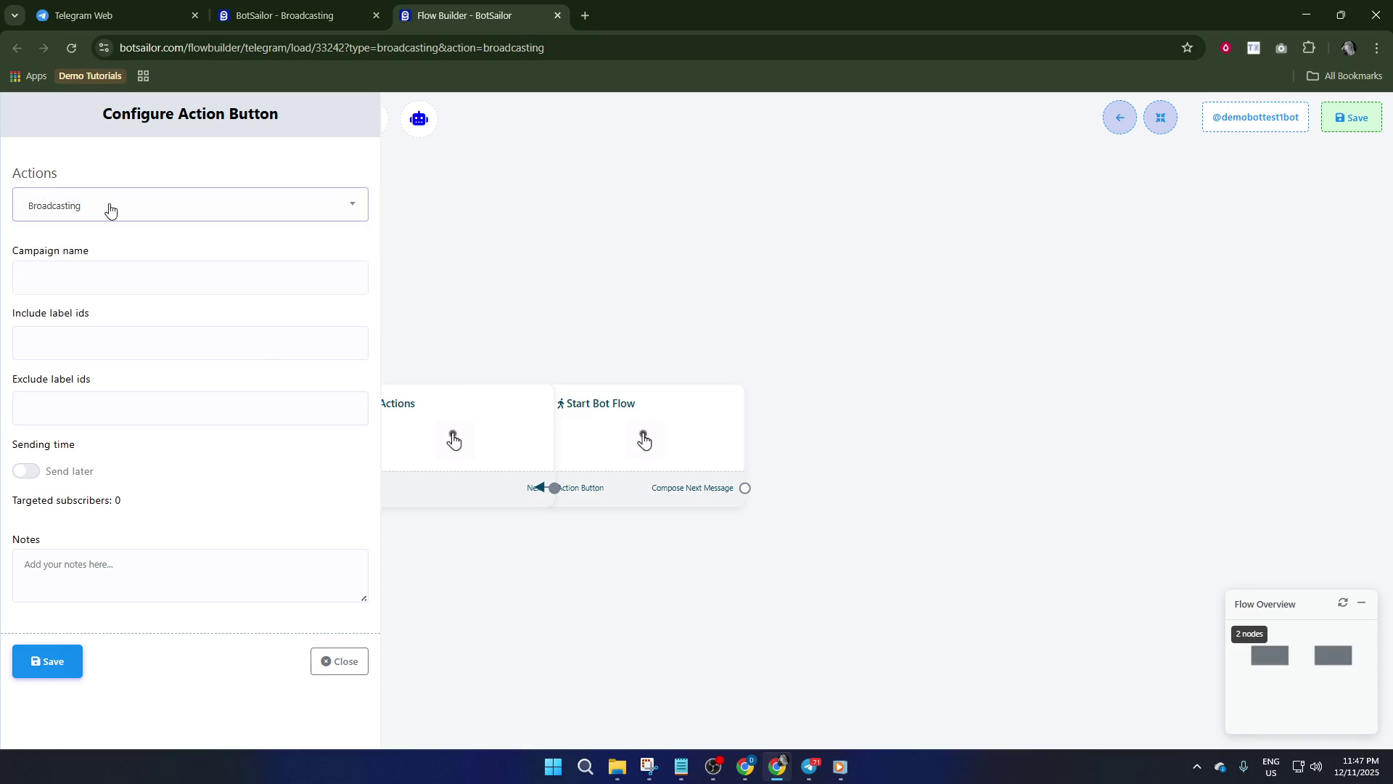
pyautogui.click(108, 274)
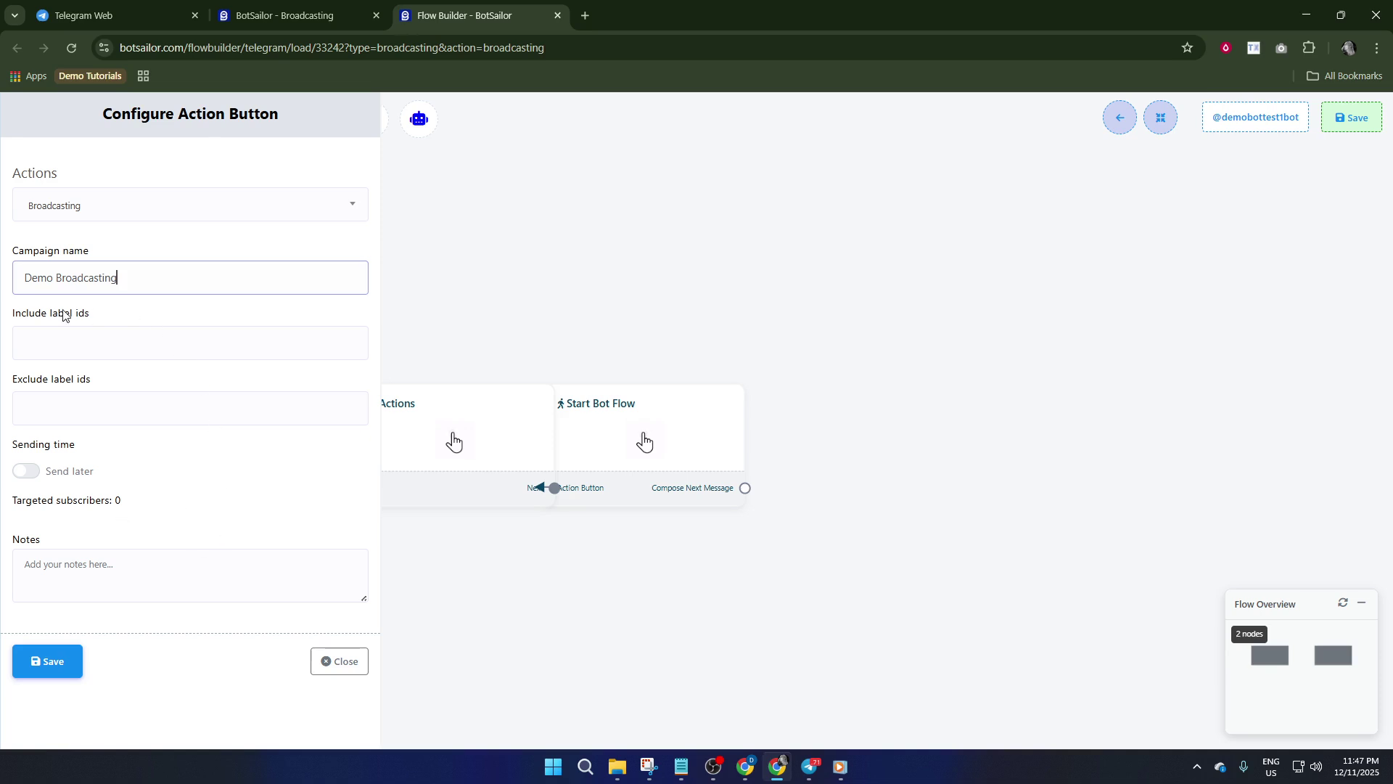
# Step: Try to add the label "demoid" to the campaign's included label ids
pyautogui.click(115, 348)
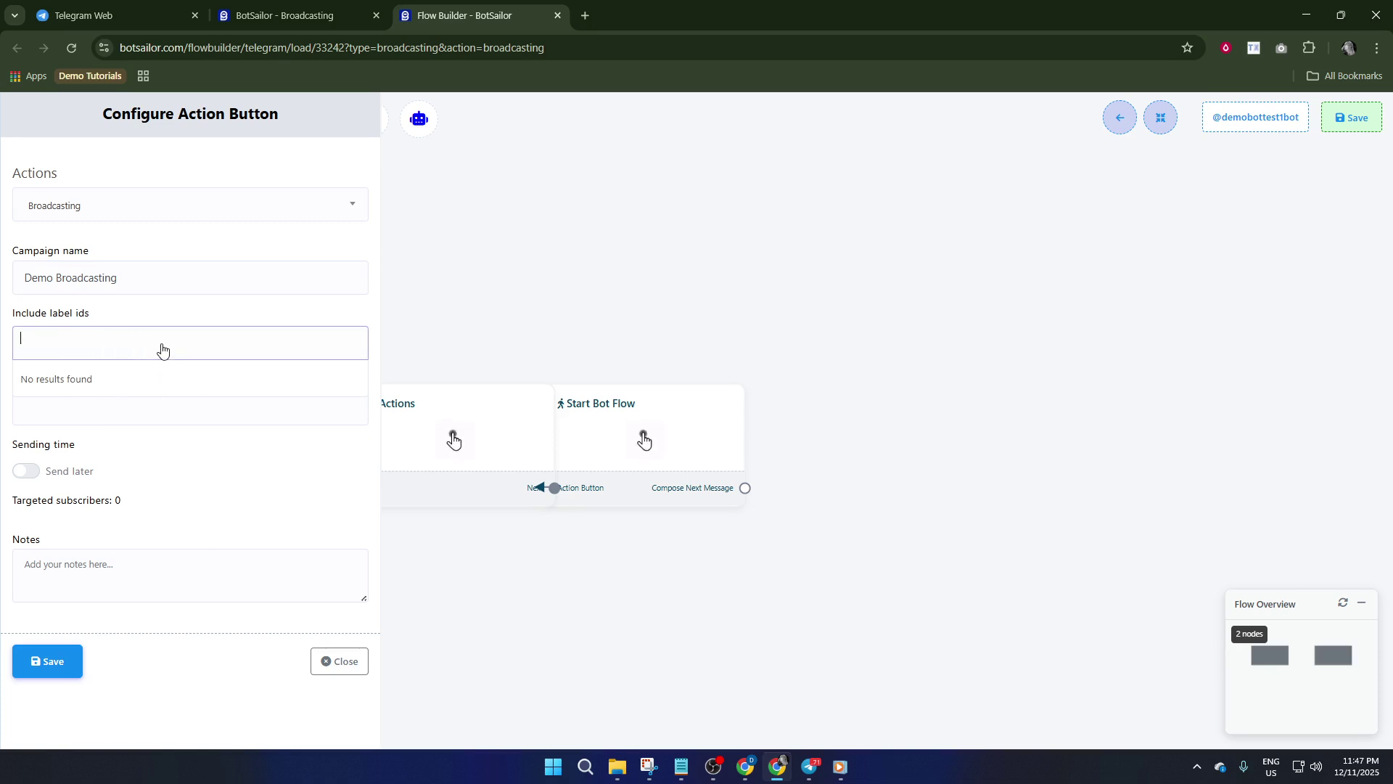
pyautogui.click(144, 422)
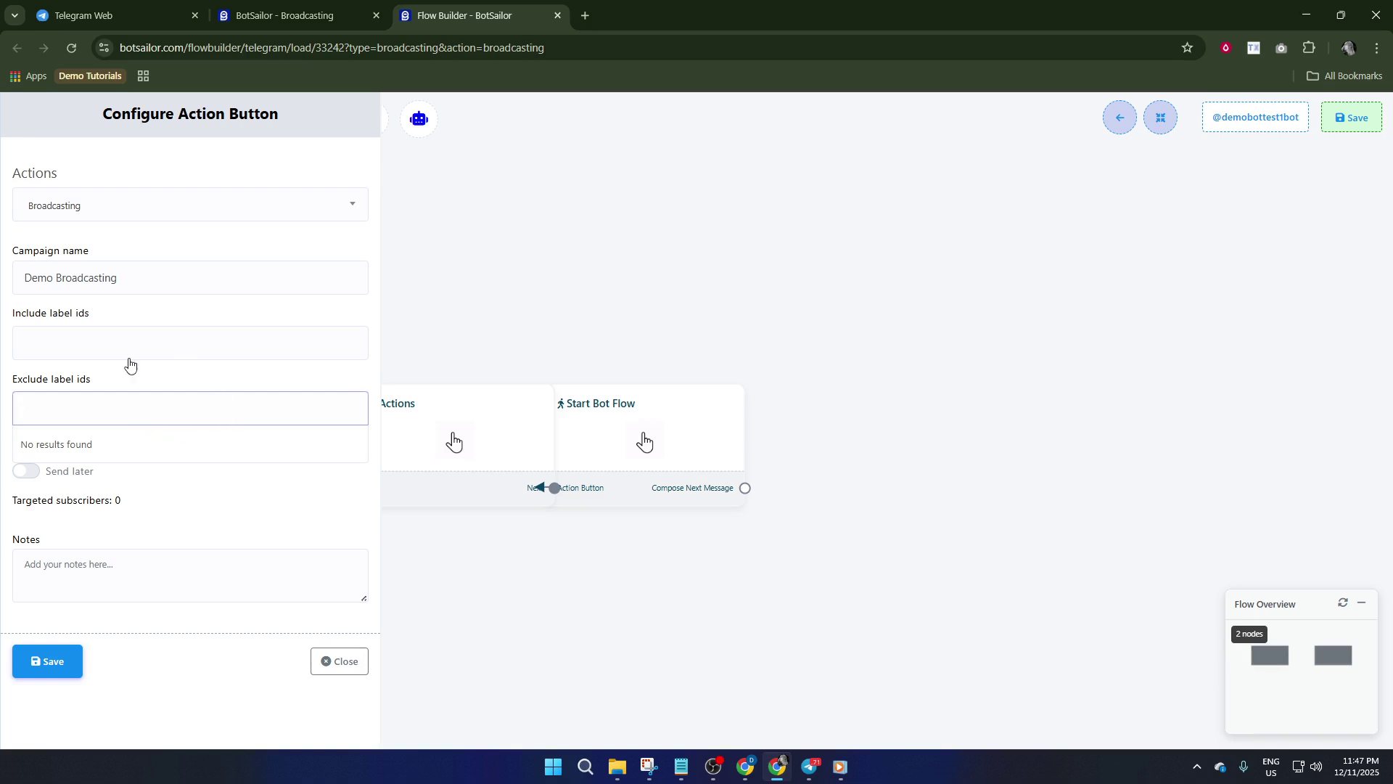
pyautogui.click(158, 354)
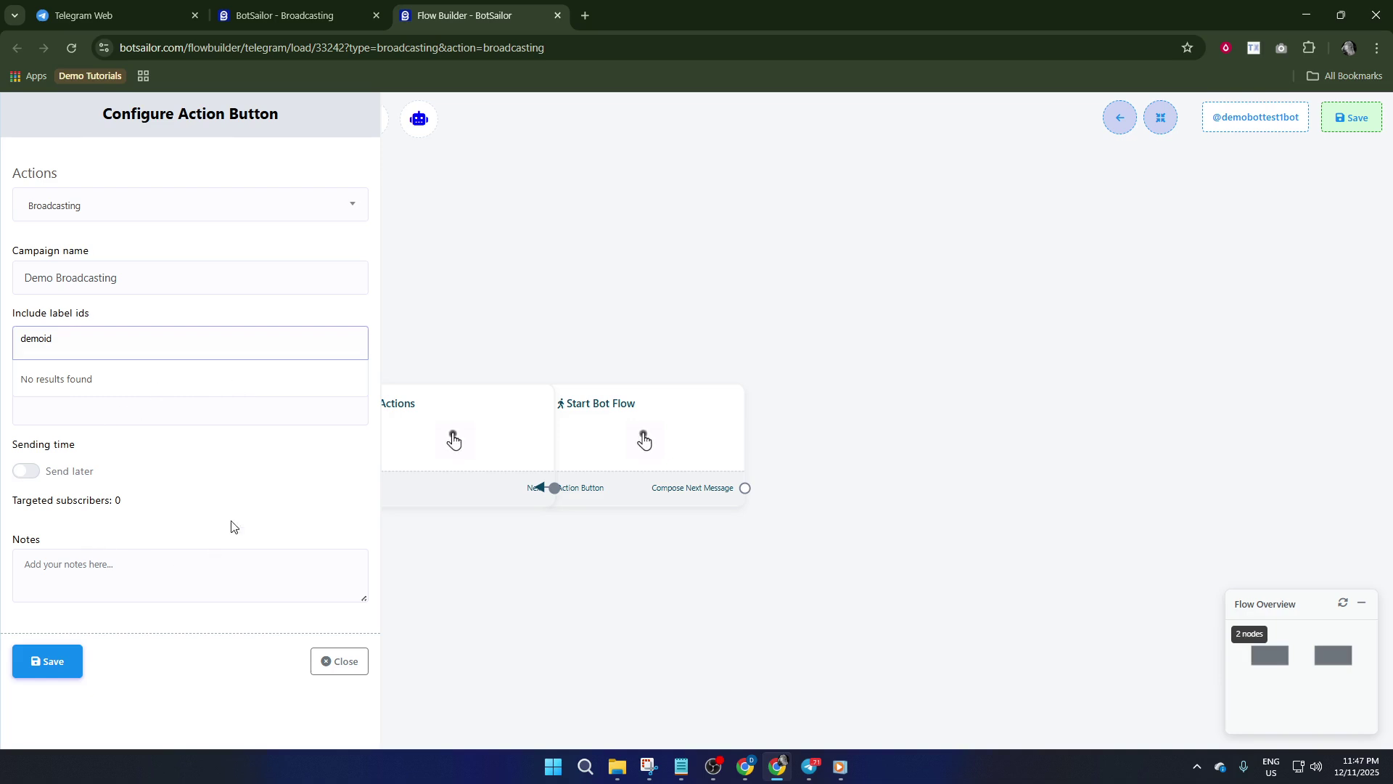
pyautogui.click(442, 565)
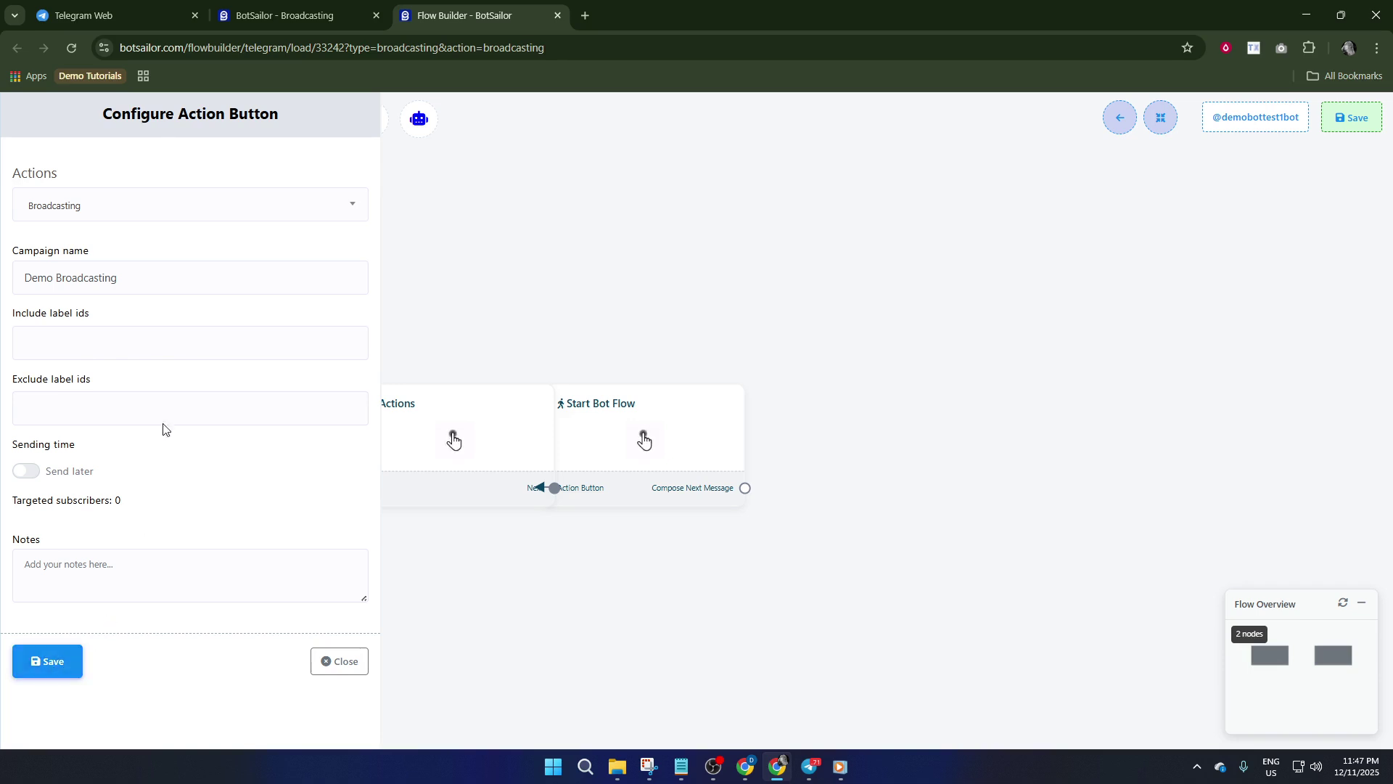
# Step: Try to include the label "demo1" in the campaign and save the broadcasting action
pyautogui.click(116, 342)
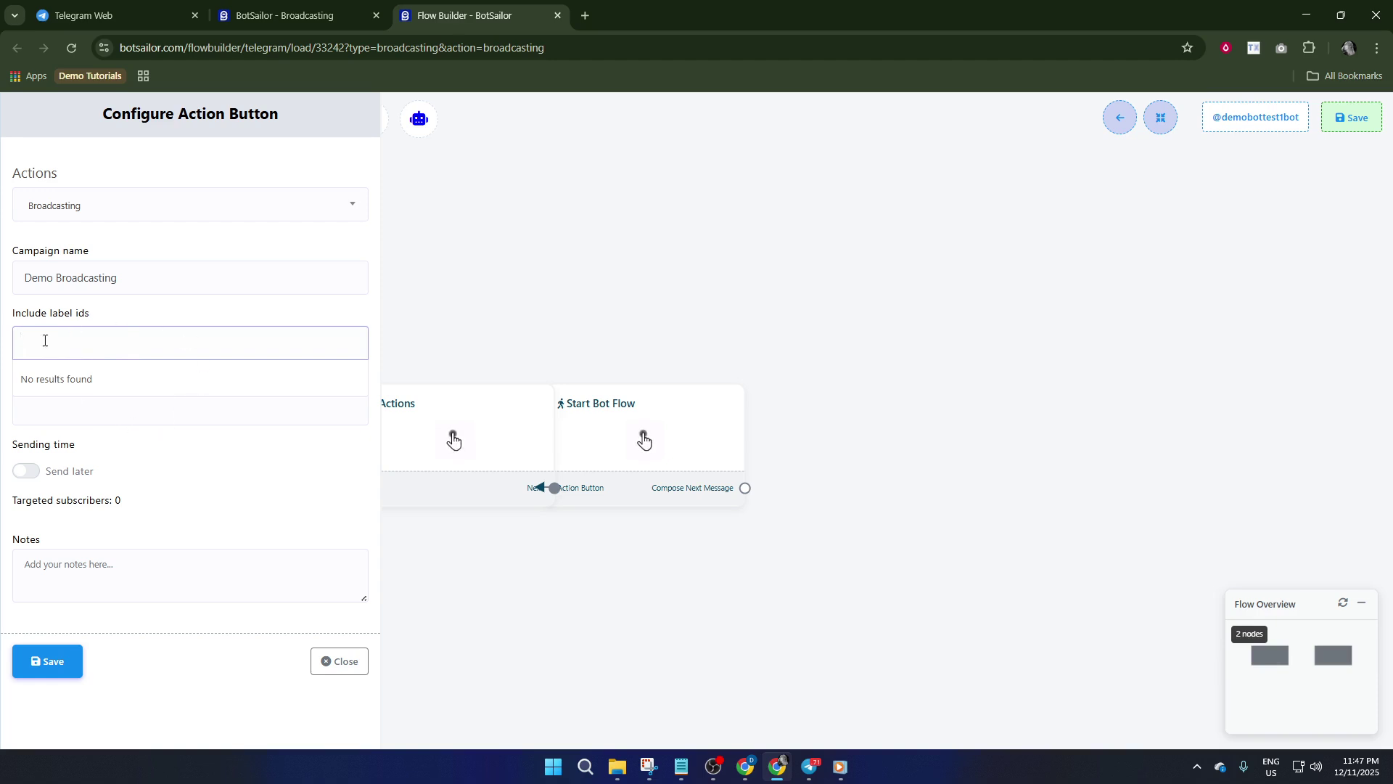
pyautogui.click(75, 409)
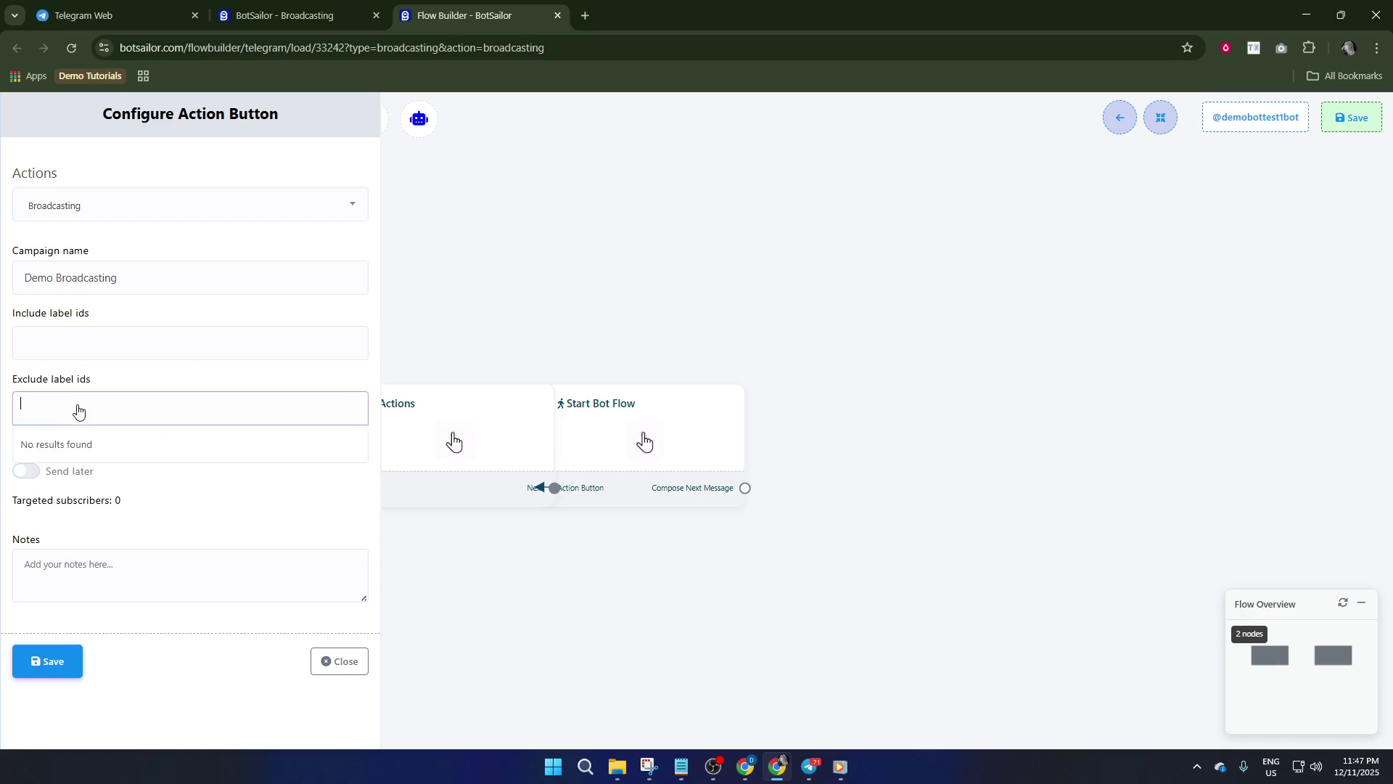
pyautogui.click(62, 343)
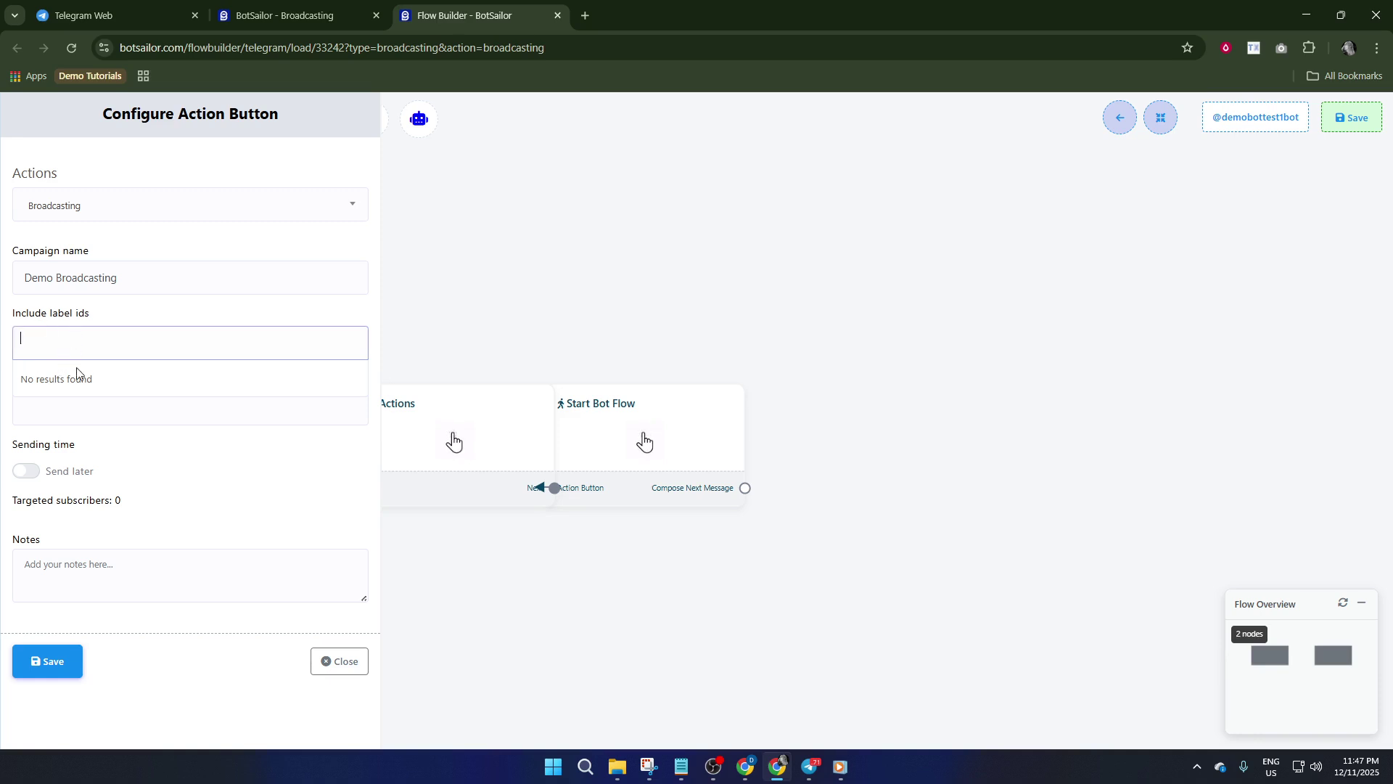
pyautogui.click(61, 420)
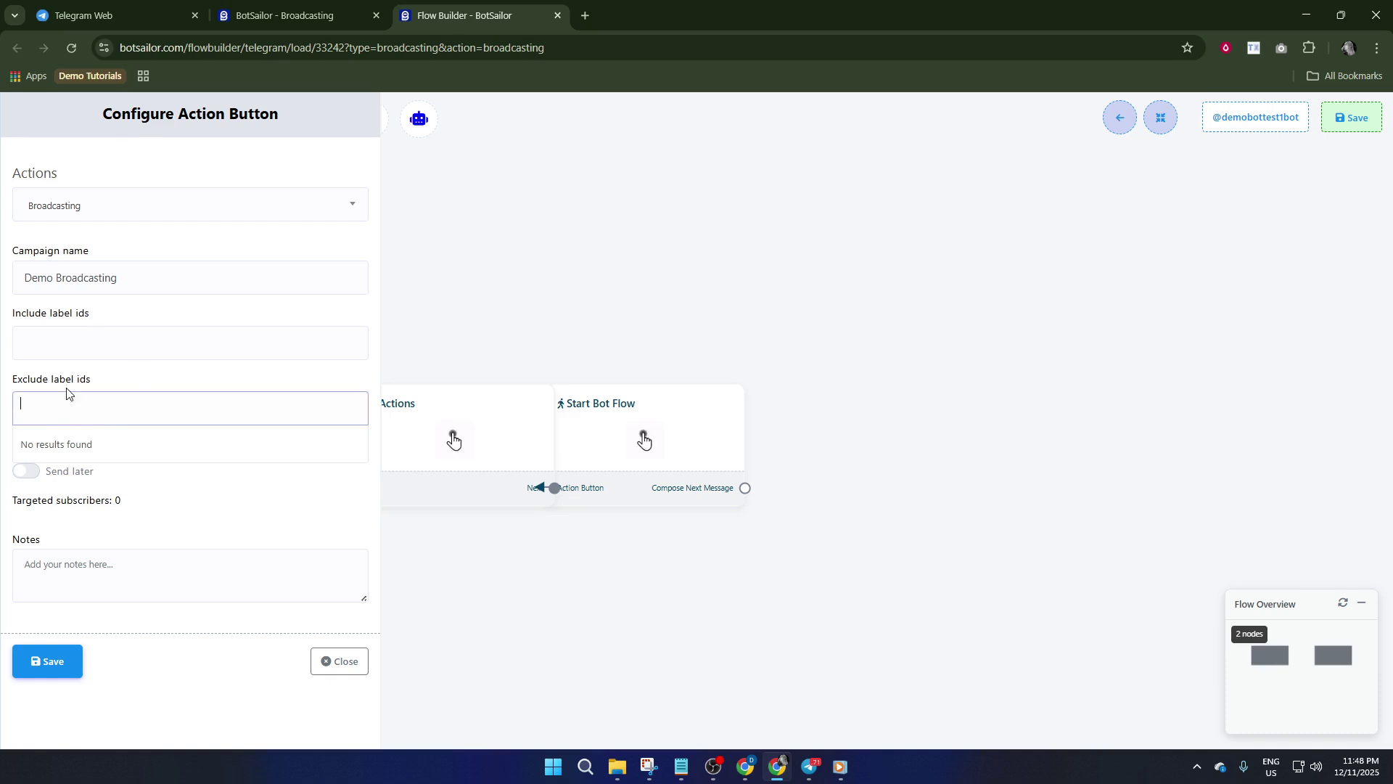
pyautogui.click(119, 349)
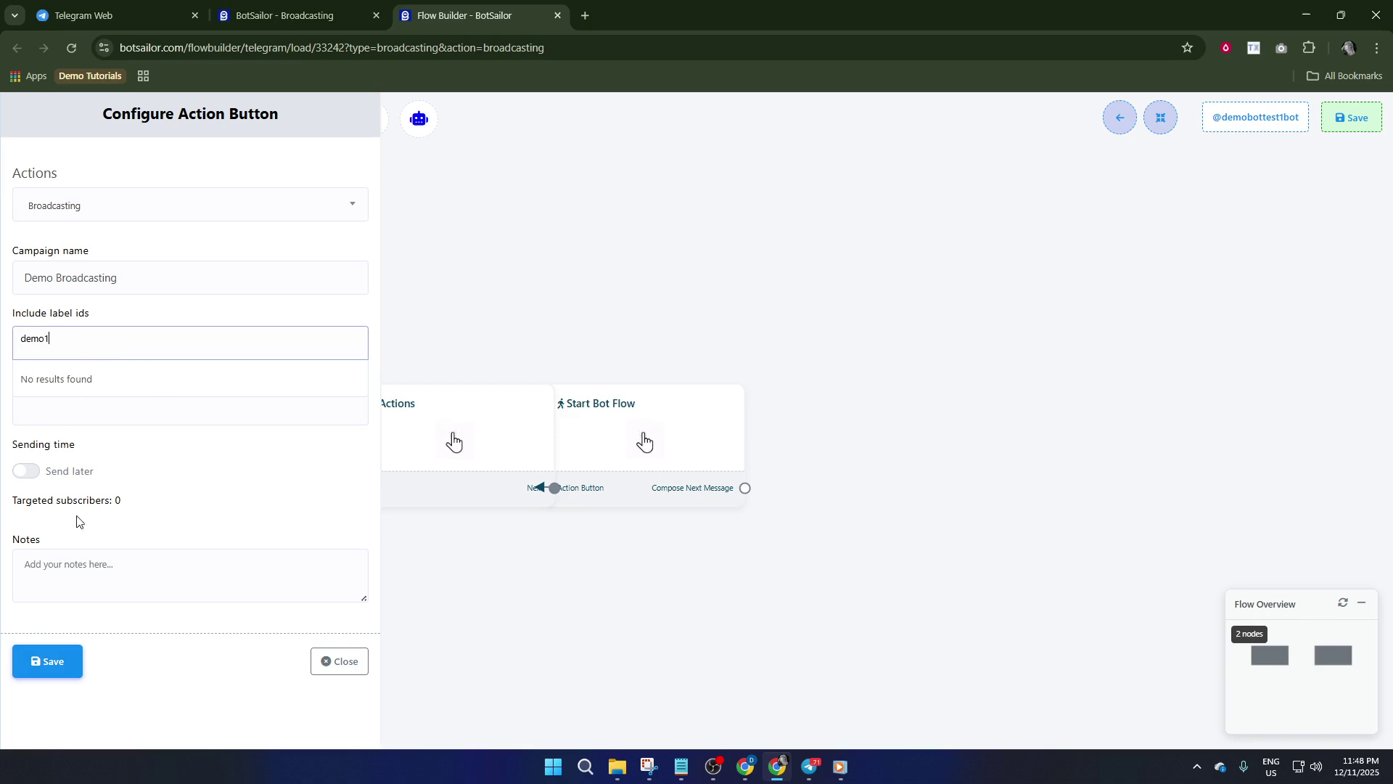
pyautogui.click(48, 666)
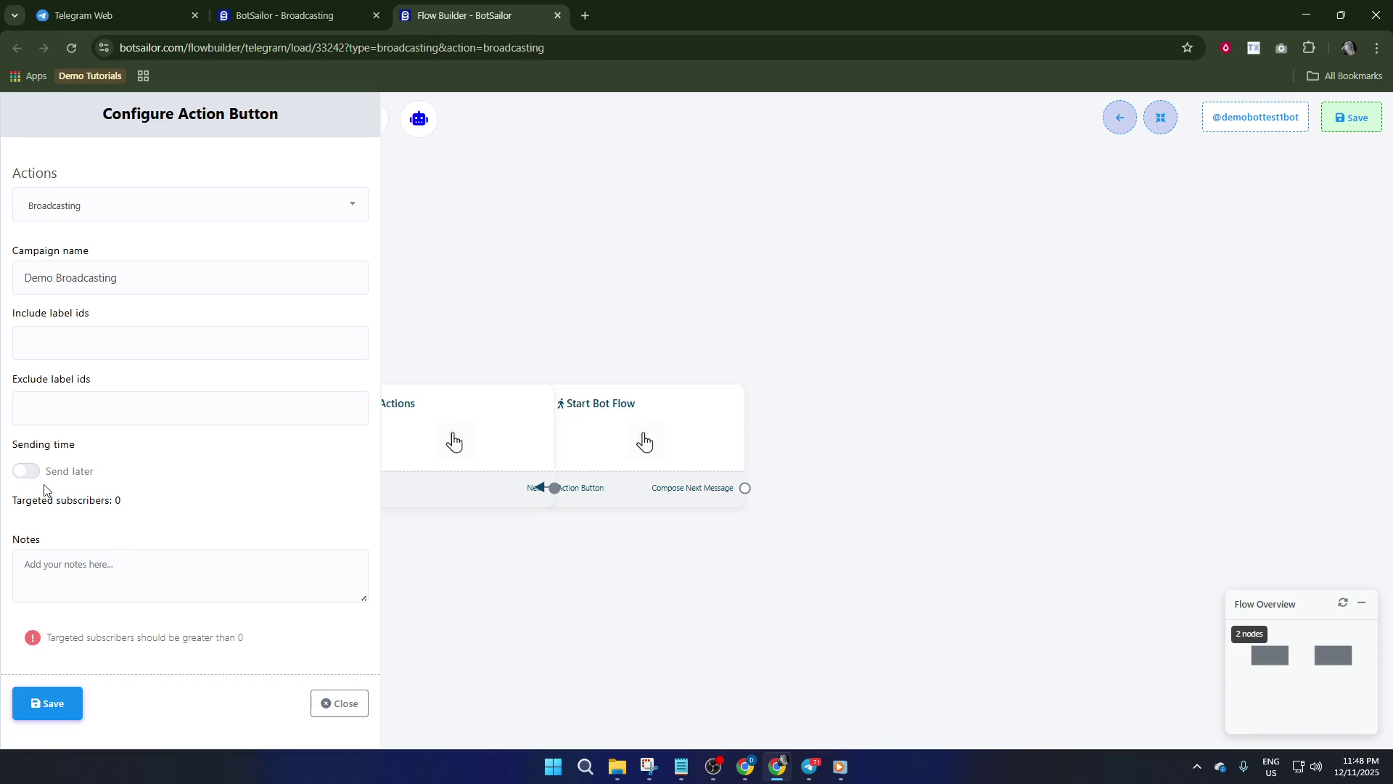
# Step: Check the excluded label ids and close the broadcasting action's settings without saving
pyautogui.click(55, 411)
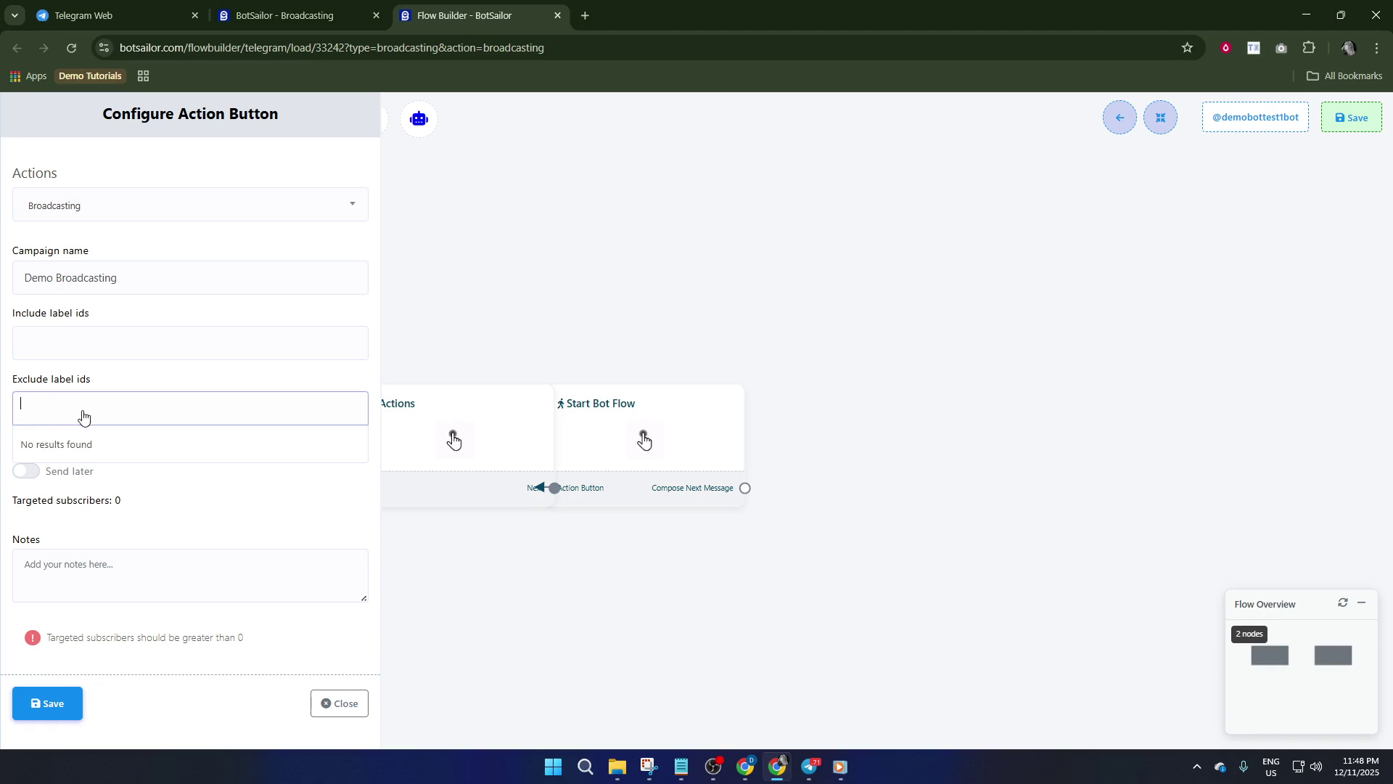
pyautogui.click(482, 515)
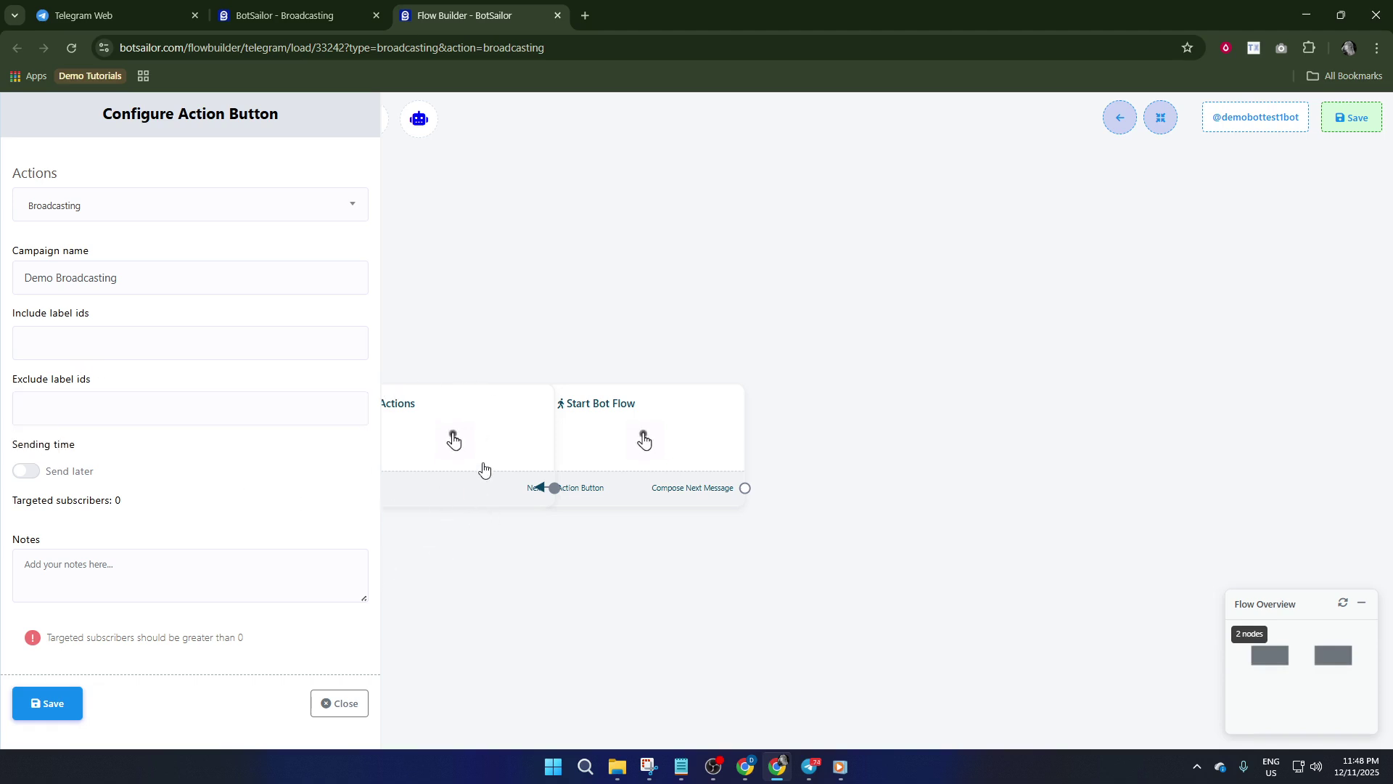
pyautogui.click(554, 437)
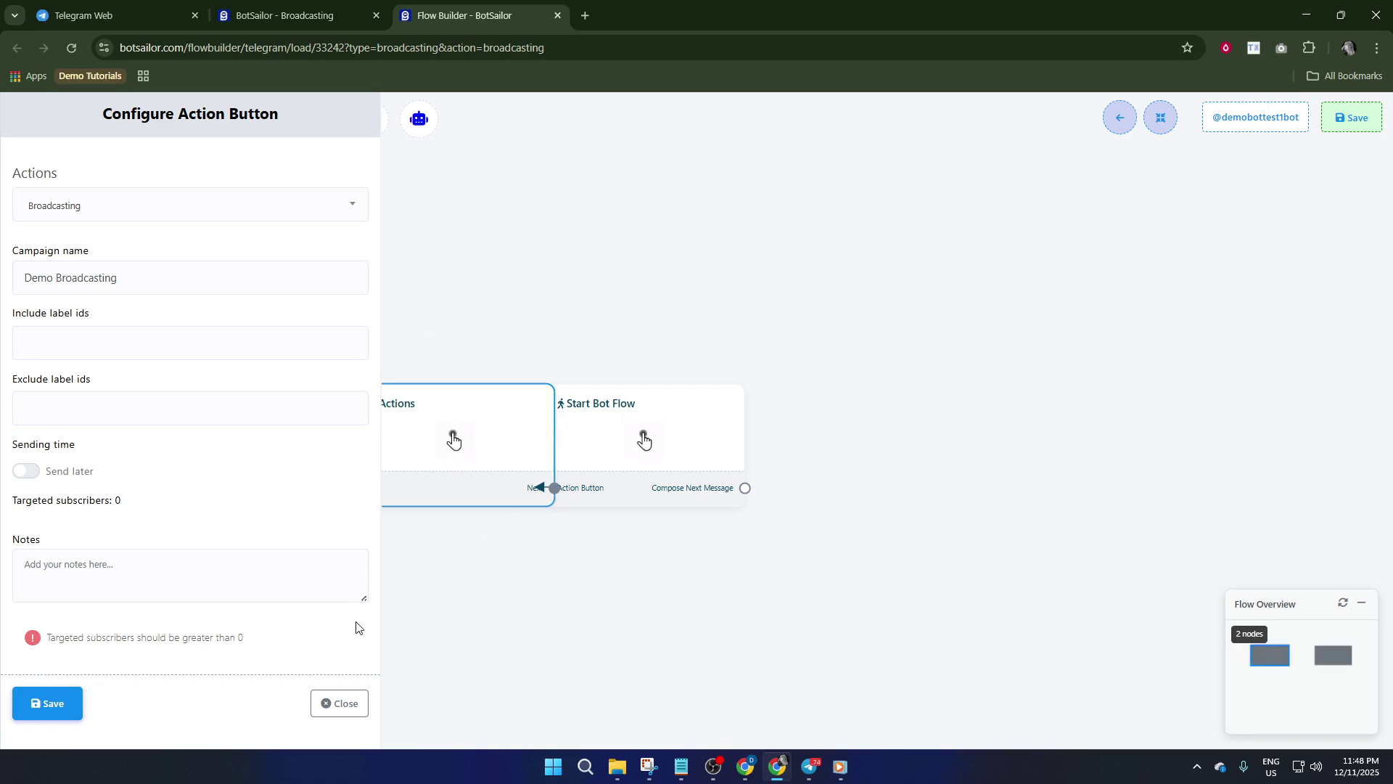
pyautogui.click(336, 704)
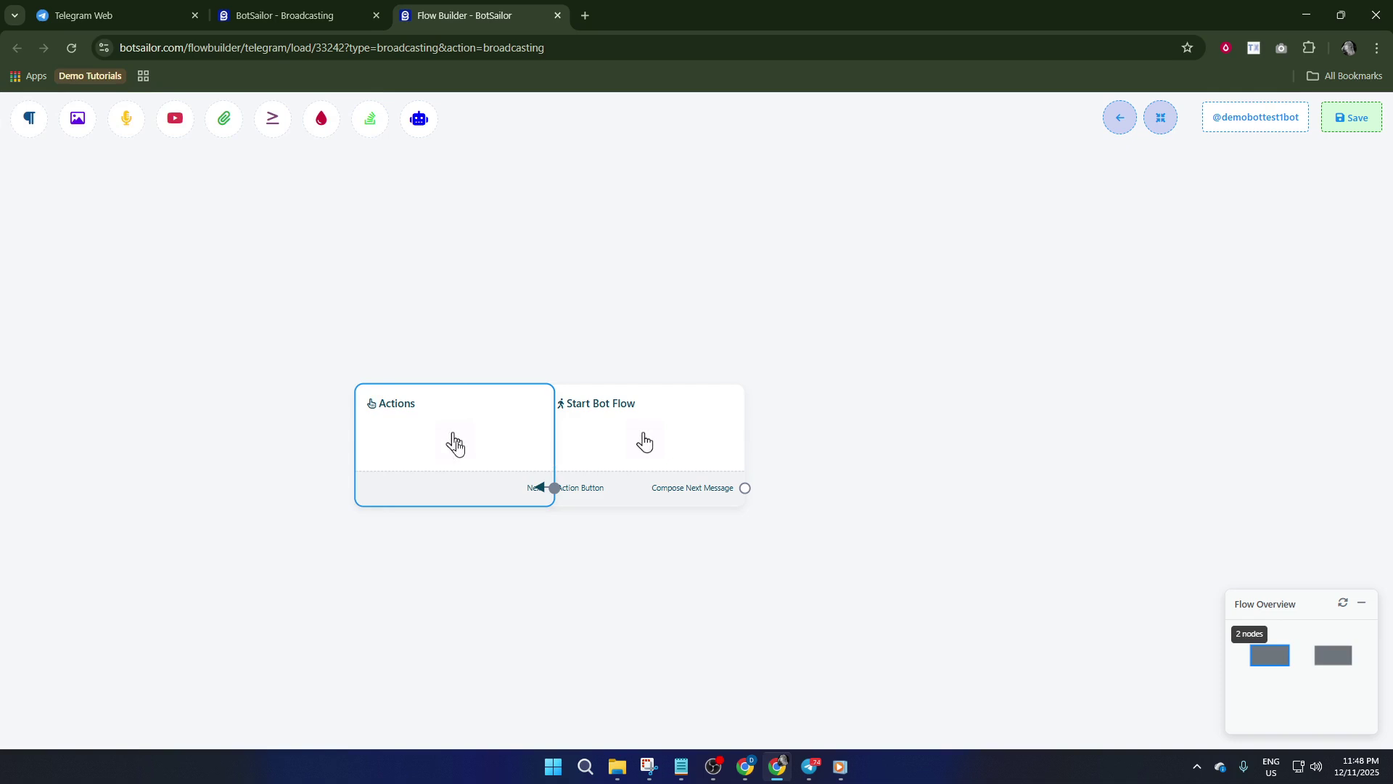
pyautogui.doubleClick(455, 444)
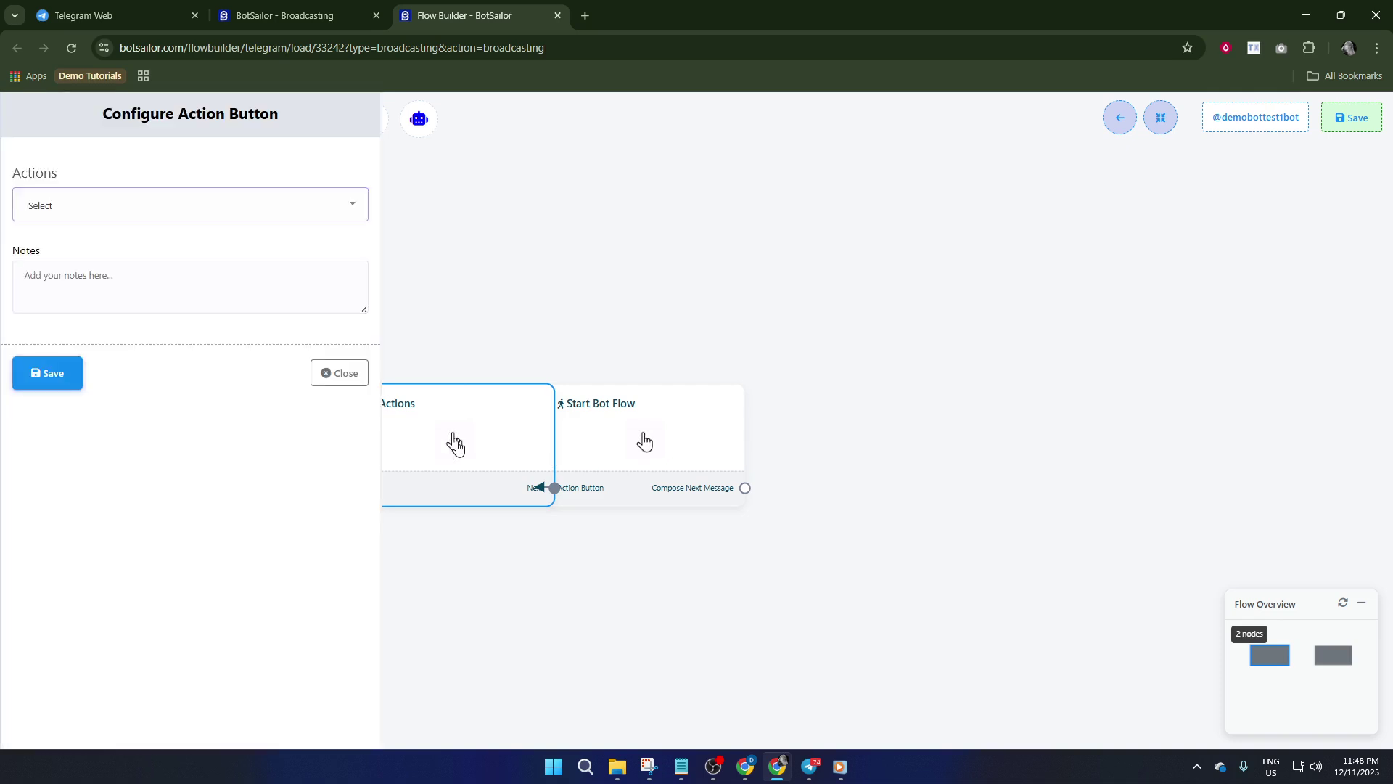
pyautogui.click(170, 218)
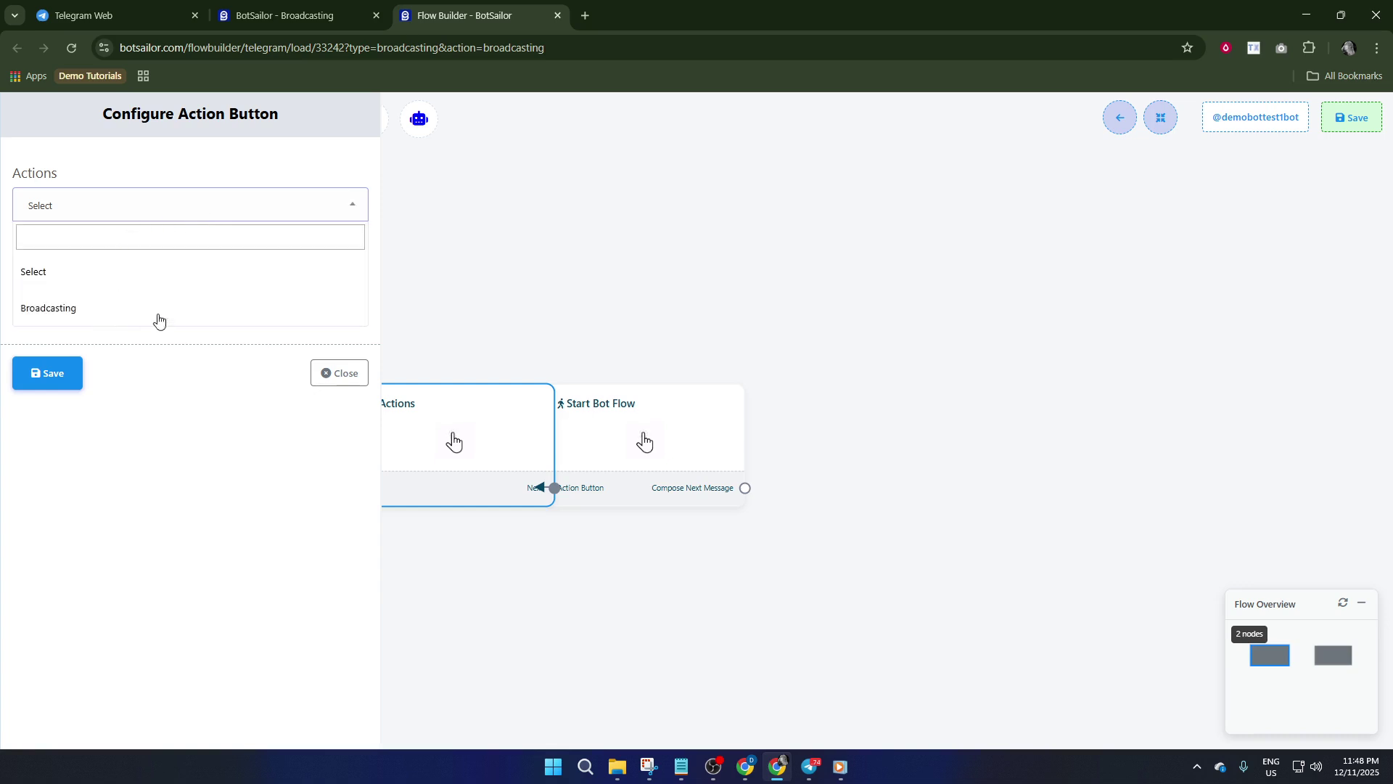
pyautogui.click(79, 306)
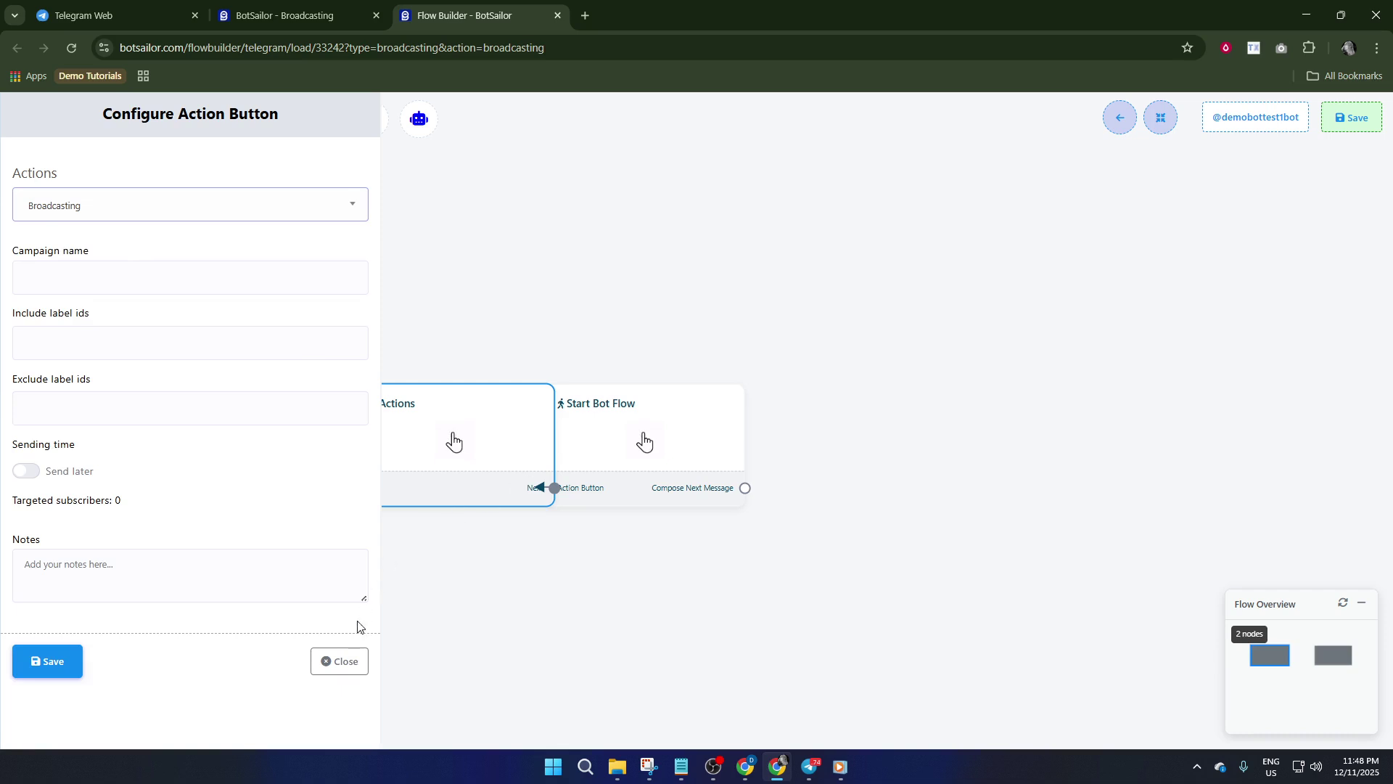
pyautogui.click(332, 662)
# Step: Open the Start Bot Flow node's settings and enter "dEmo" as its title
pyautogui.click(690, 441)
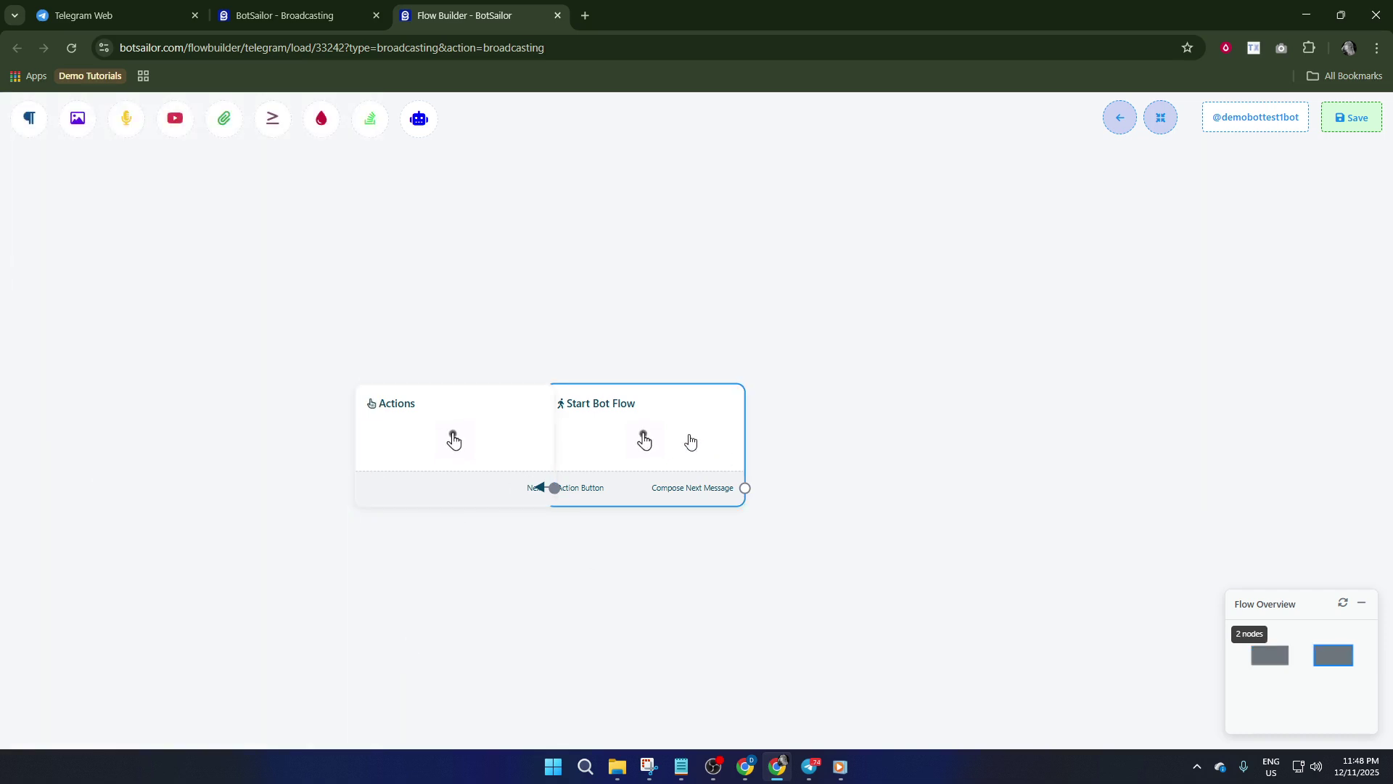
pyautogui.doubleClick(648, 443)
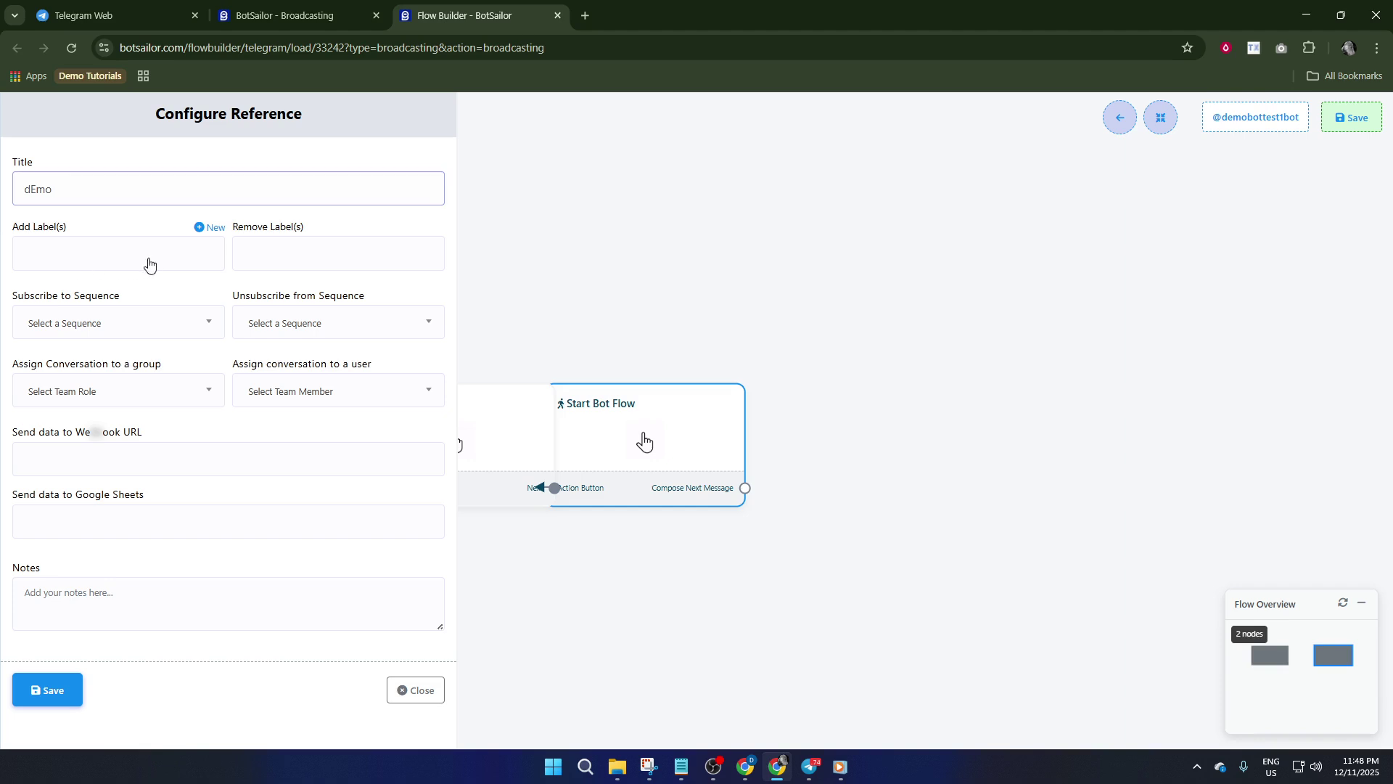
# Step: Look through the label and sequence options of the Start Bot Flow node and save the flow
pyautogui.click(284, 259)
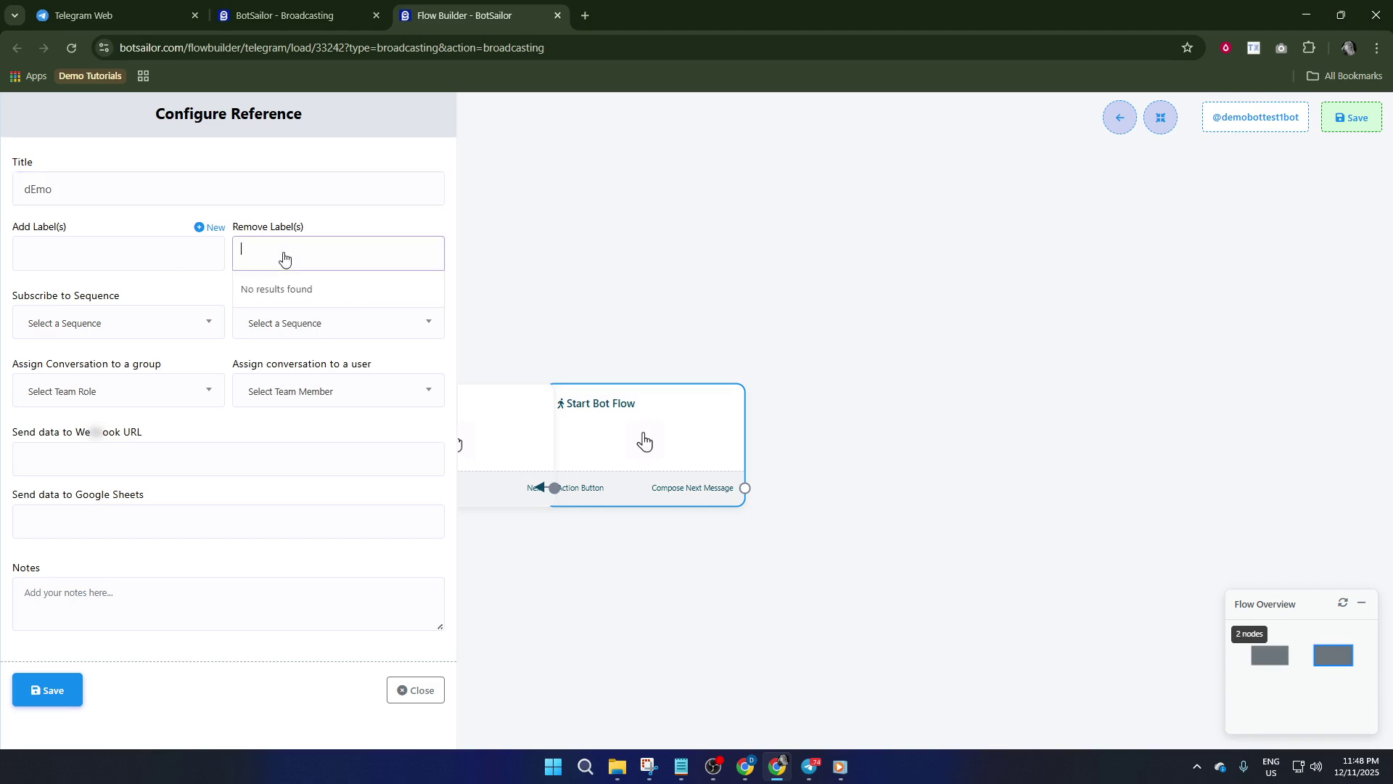
pyautogui.click(140, 256)
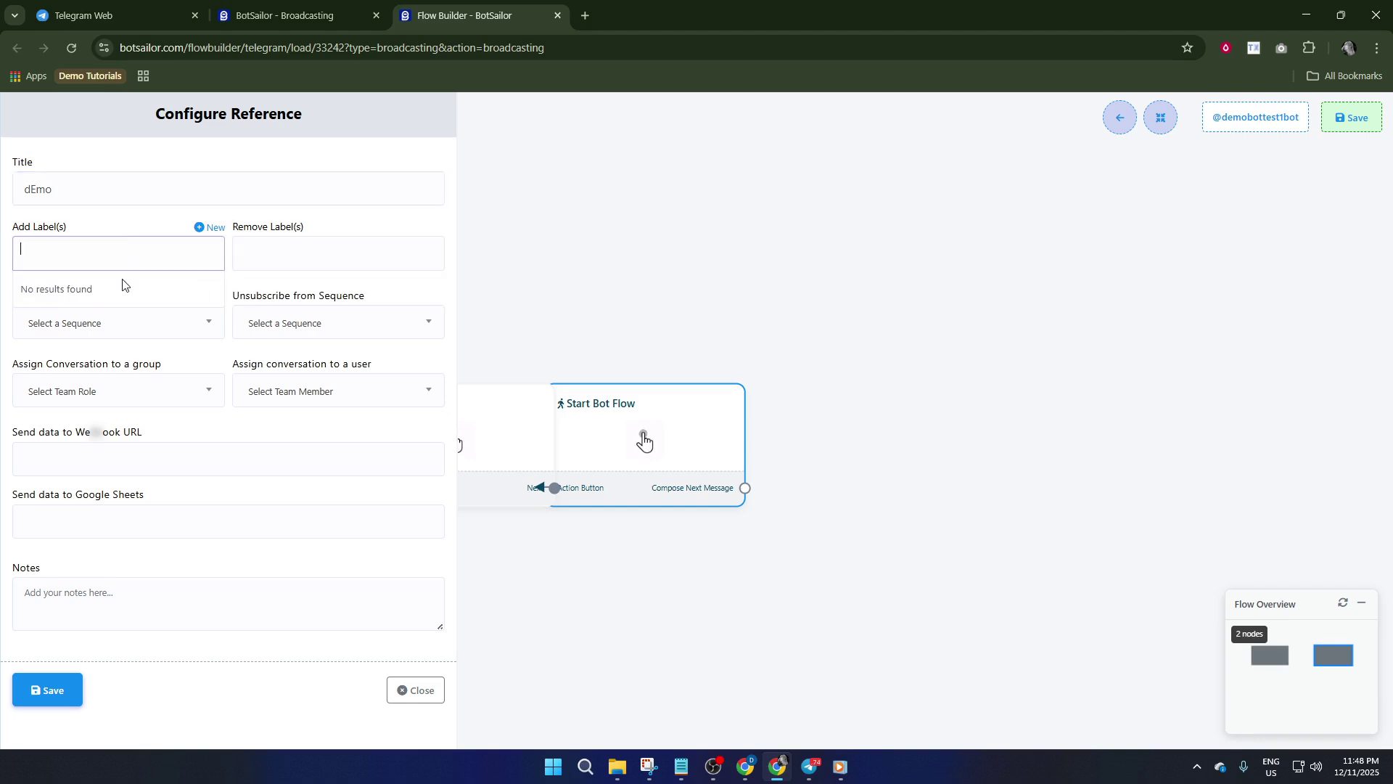
pyautogui.click(114, 331)
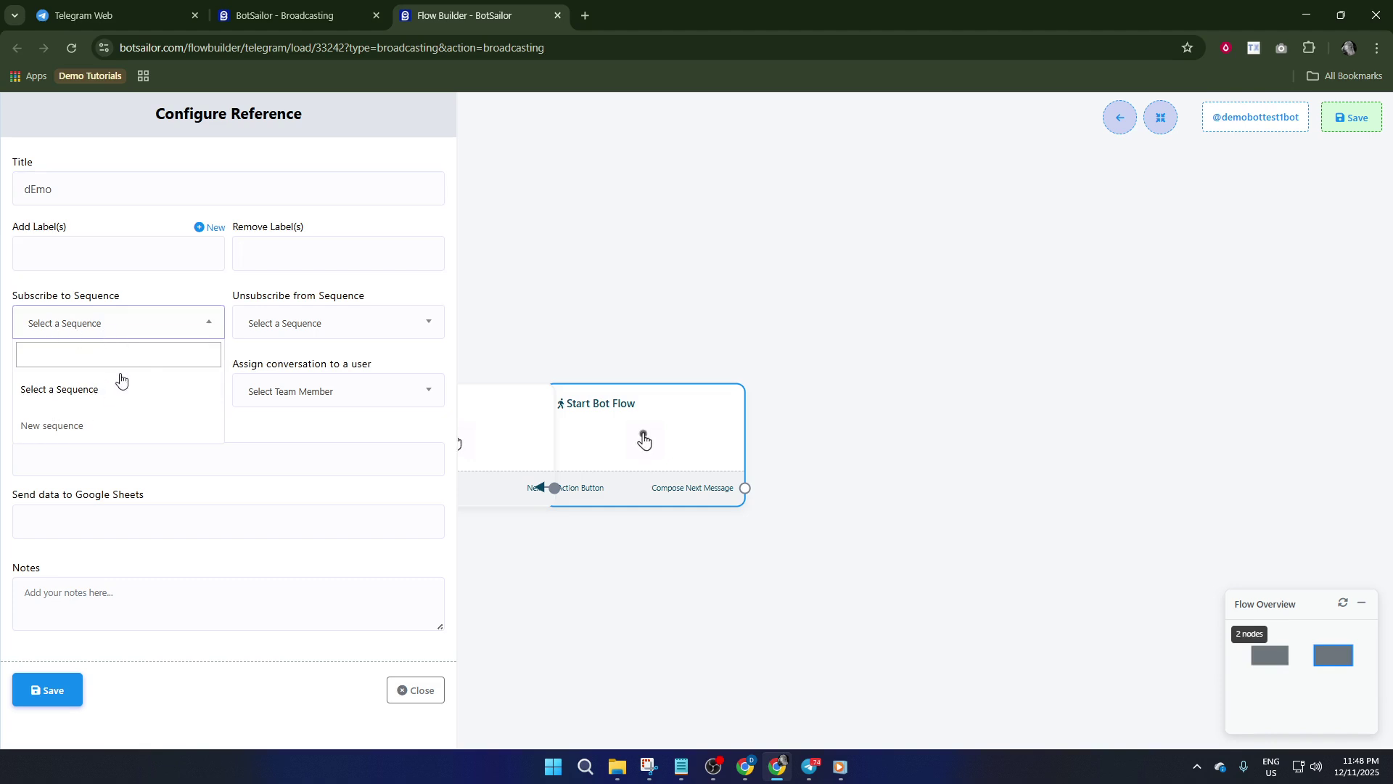
pyautogui.click(262, 451)
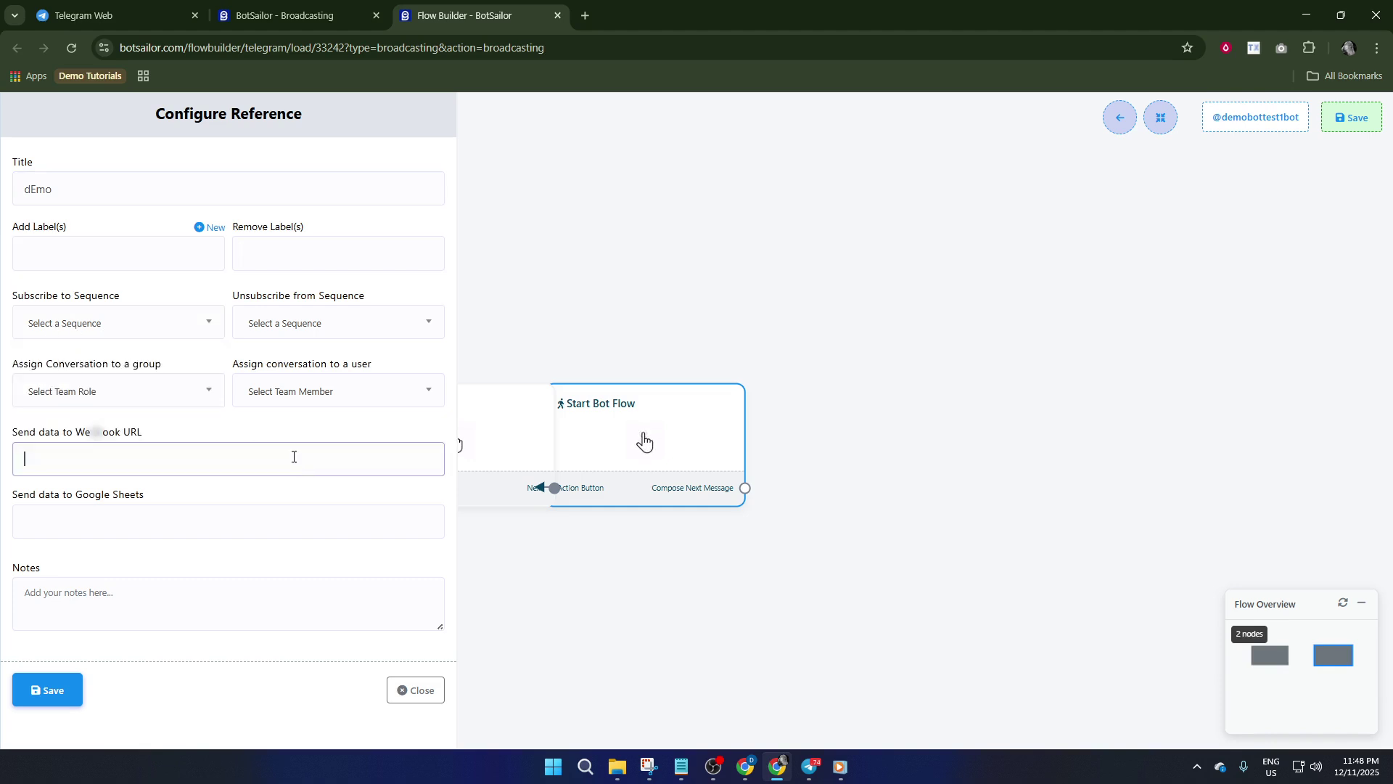
pyautogui.click(309, 323)
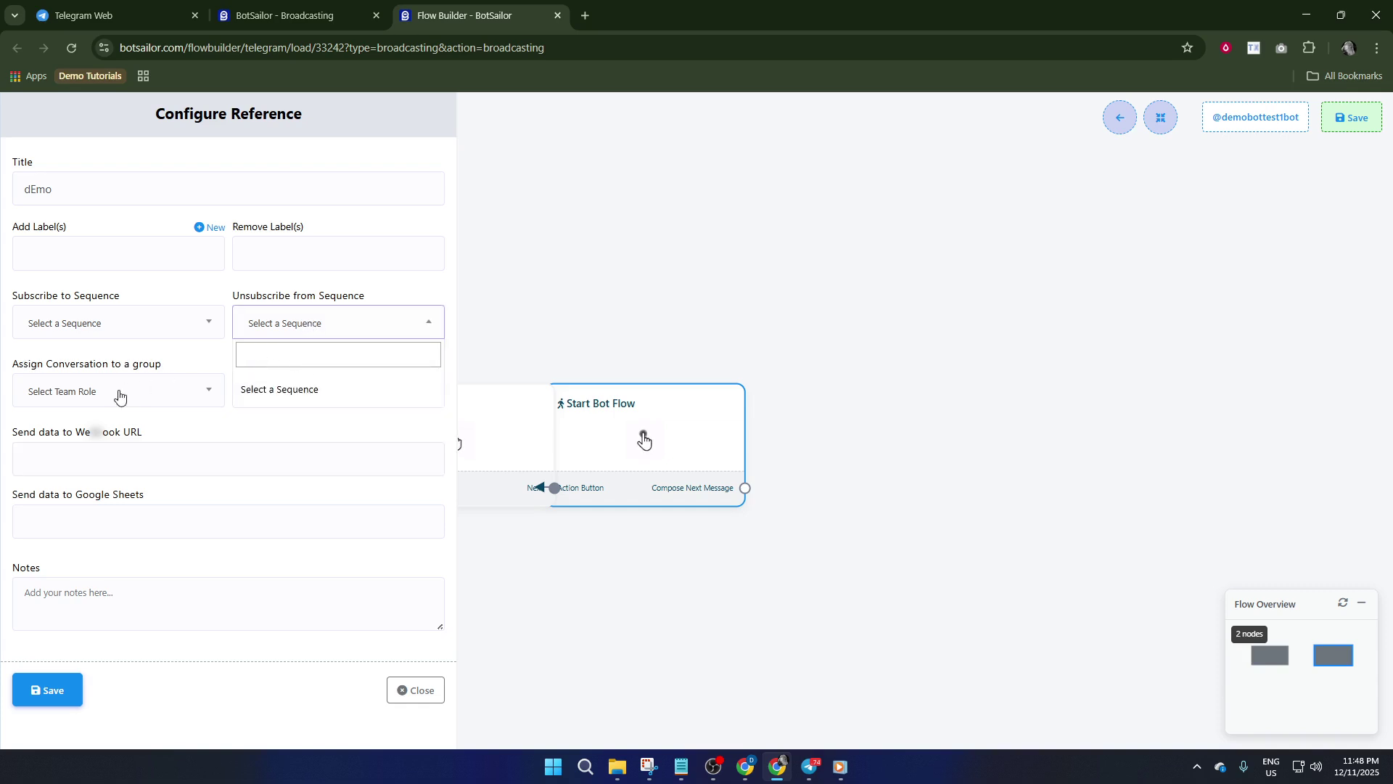
pyautogui.click(535, 558)
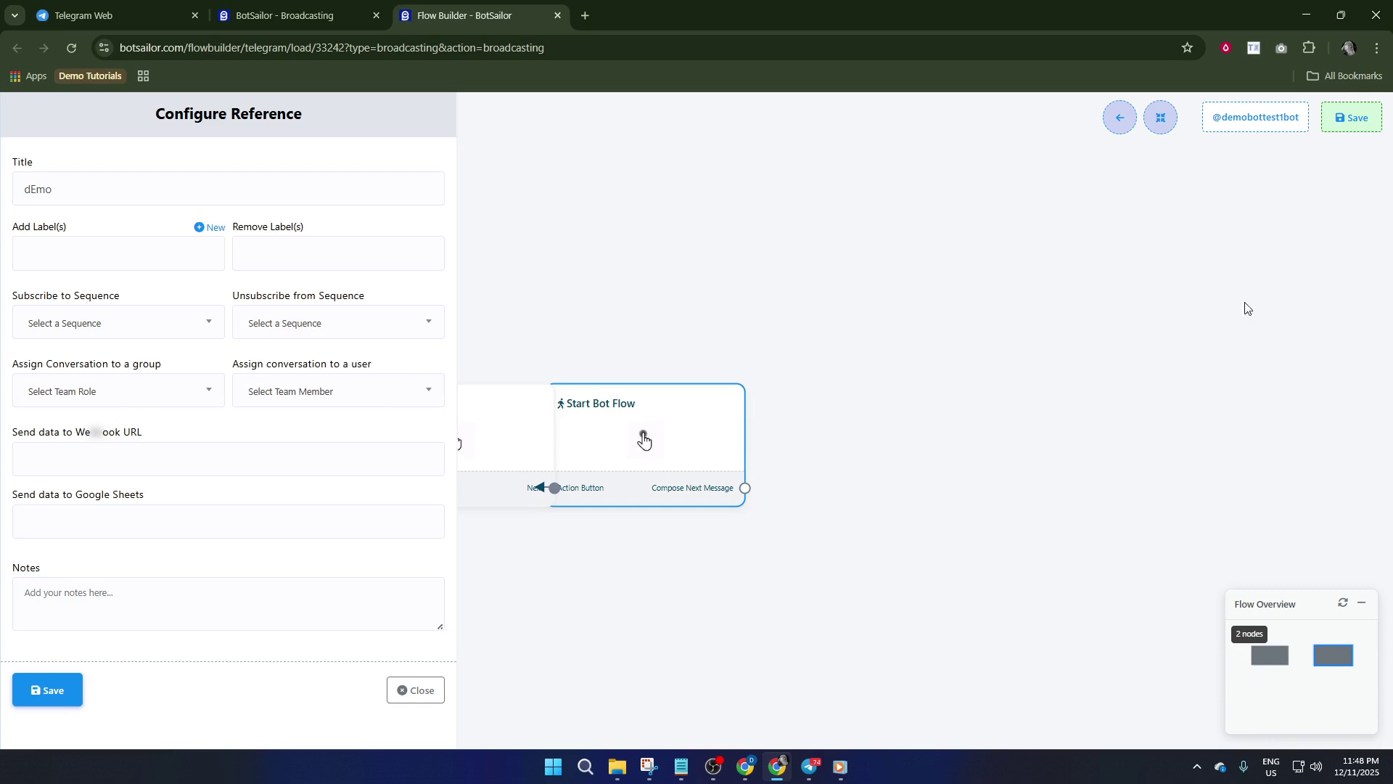
pyautogui.click(1380, 113)
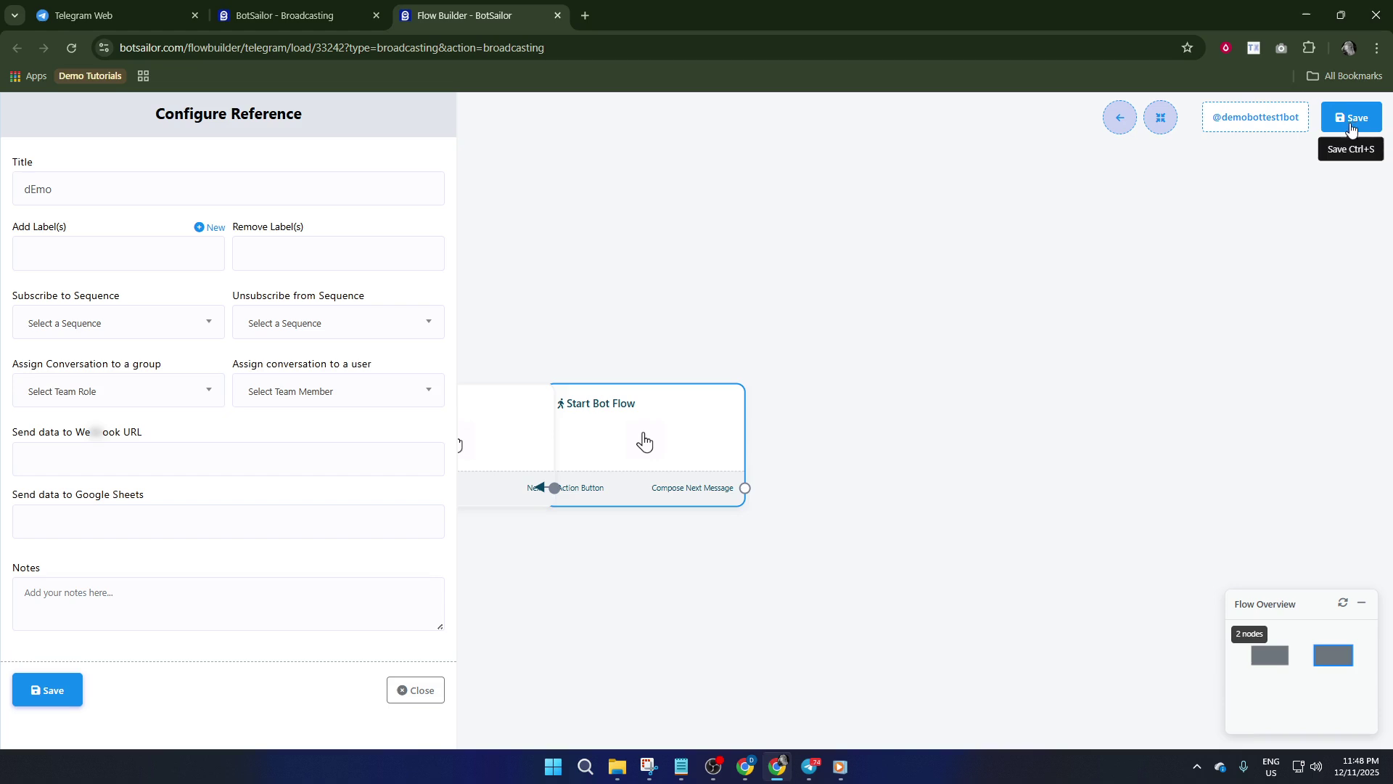